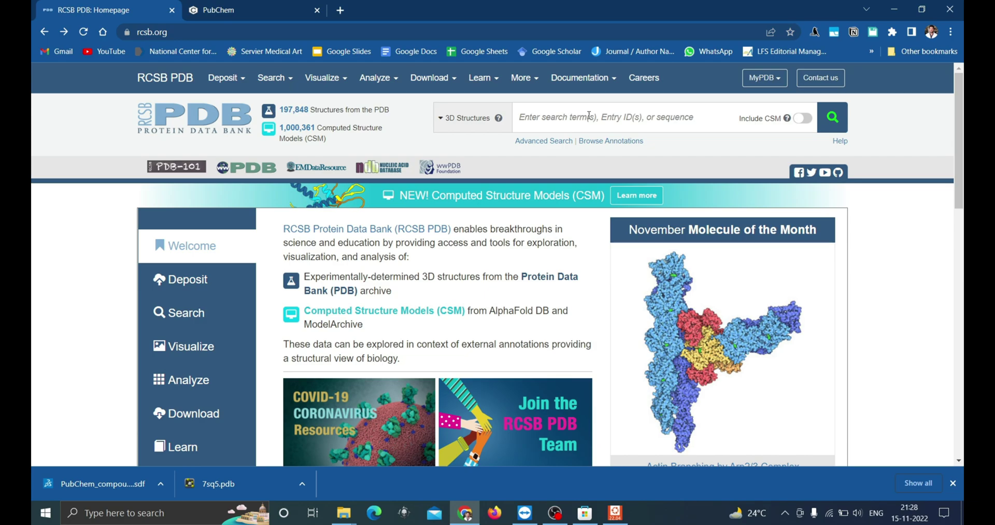
Search RCSB PDB for MMP9 and browse the structure results
{"action": "type", "text": "MMp9"}
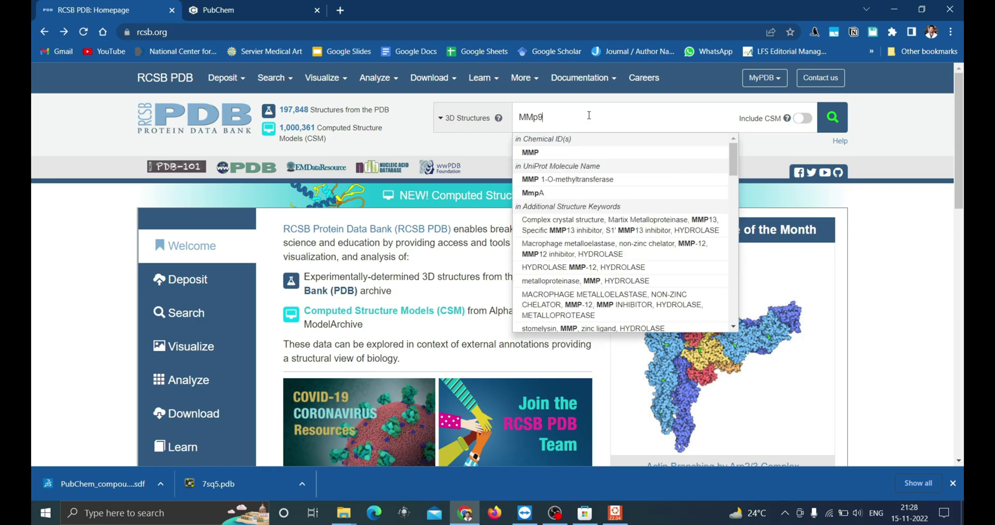
{"action": "key", "text": "Return"}
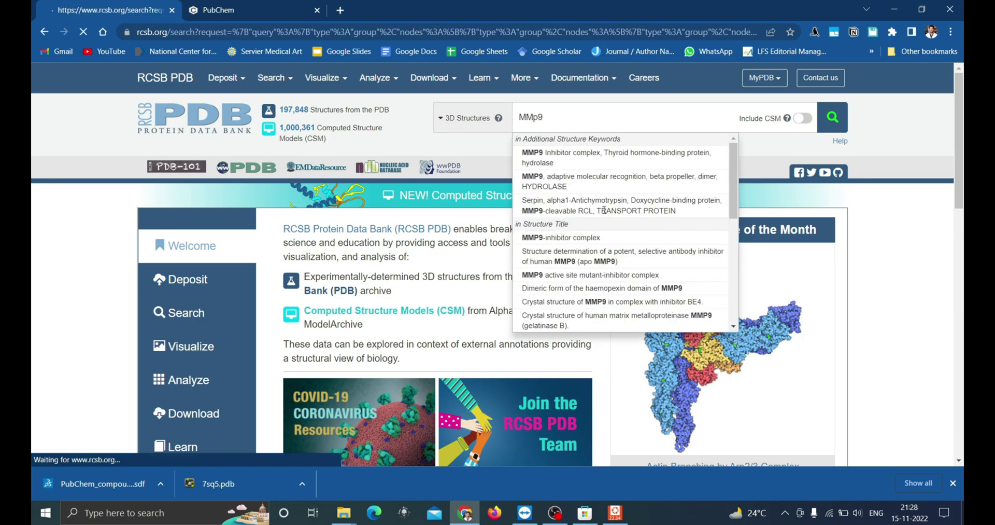
{"action": "scroll", "coordinate": [591, 216], "scroll_direction": "down", "scroll_amount": 3}
{"action": "scroll", "coordinate": [591, 215], "scroll_direction": "up", "scroll_amount": 1}
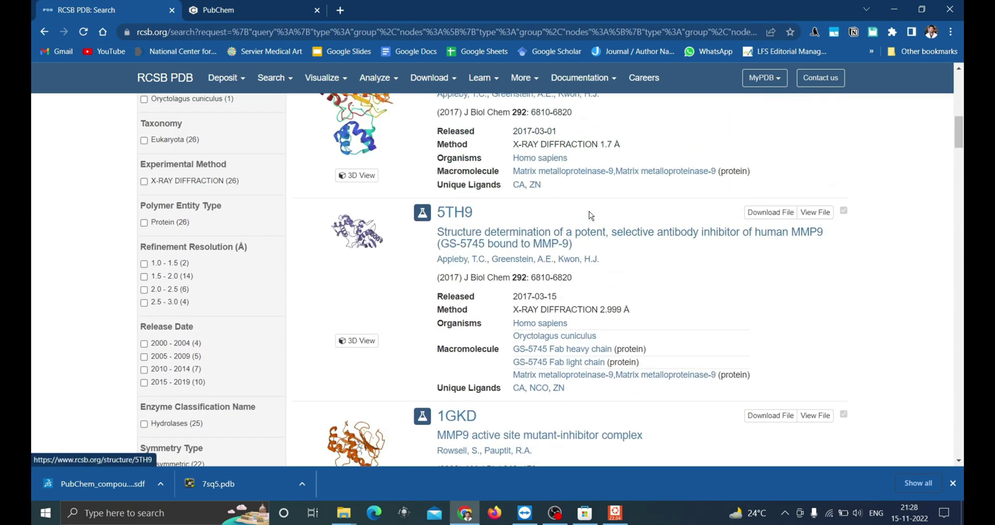
{"action": "scroll", "coordinate": [590, 215], "scroll_direction": "up", "scroll_amount": 2}
{"action": "scroll", "coordinate": [588, 212], "scroll_direction": "down", "scroll_amount": 8}
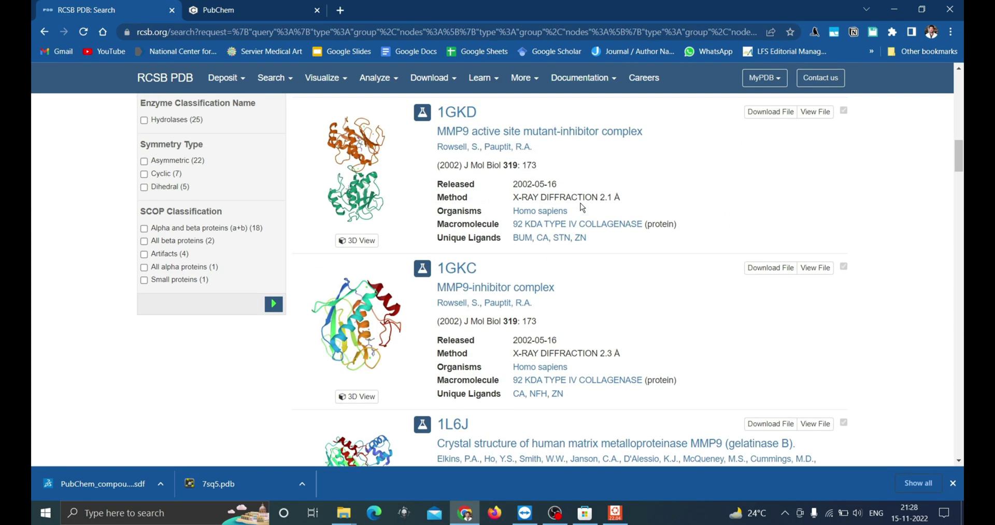
Open the 1GKC MMP9-inhibitor entry and download it in PDB format
{"action": "left_click", "coordinate": [487, 288]}
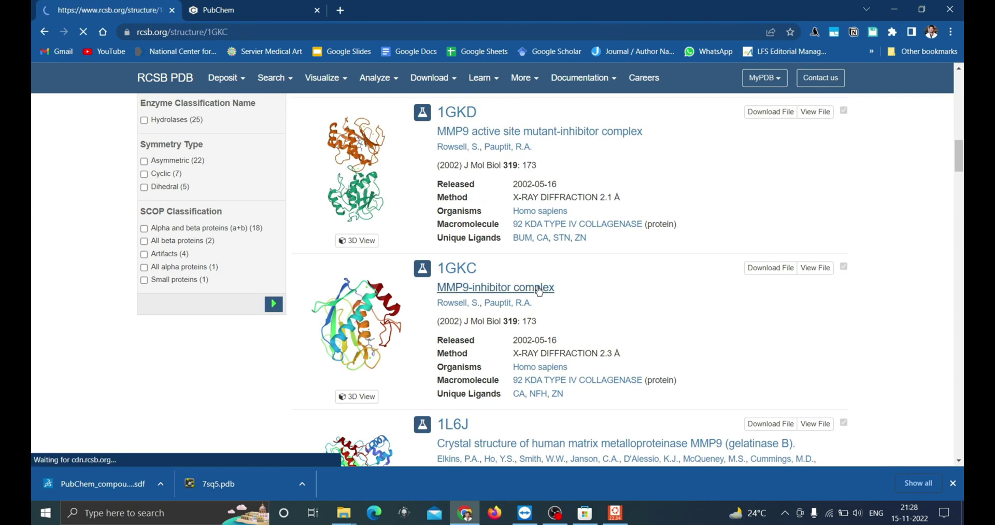
{"action": "scroll", "coordinate": [669, 295], "scroll_direction": "down", "scroll_amount": 8}
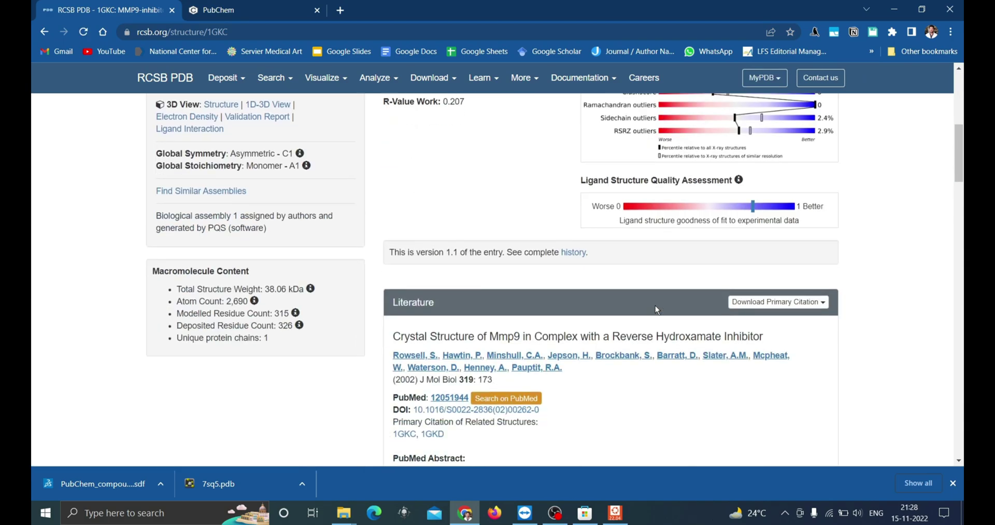
{"action": "scroll", "coordinate": [655, 306], "scroll_direction": "up", "scroll_amount": 6}
{"action": "left_click", "coordinate": [825, 118]}
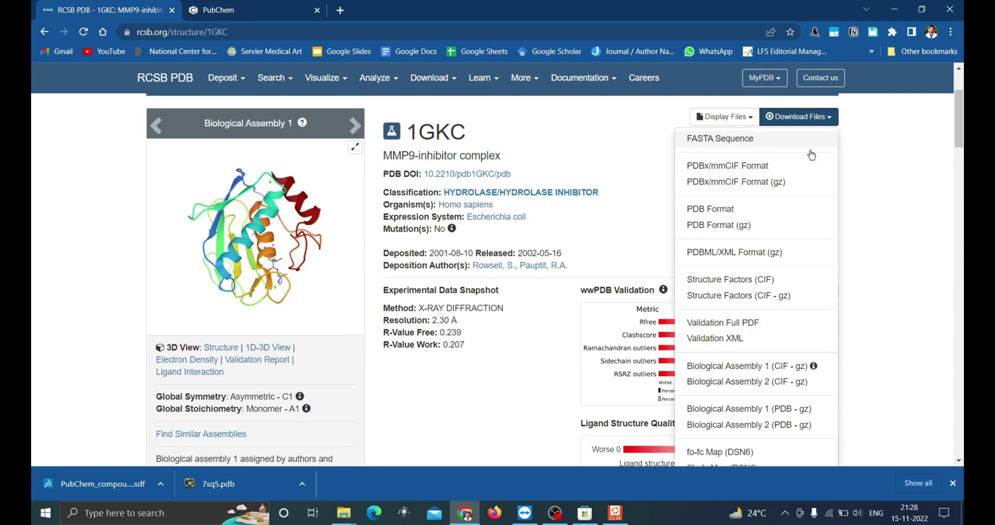
{"action": "left_click", "coordinate": [730, 213]}
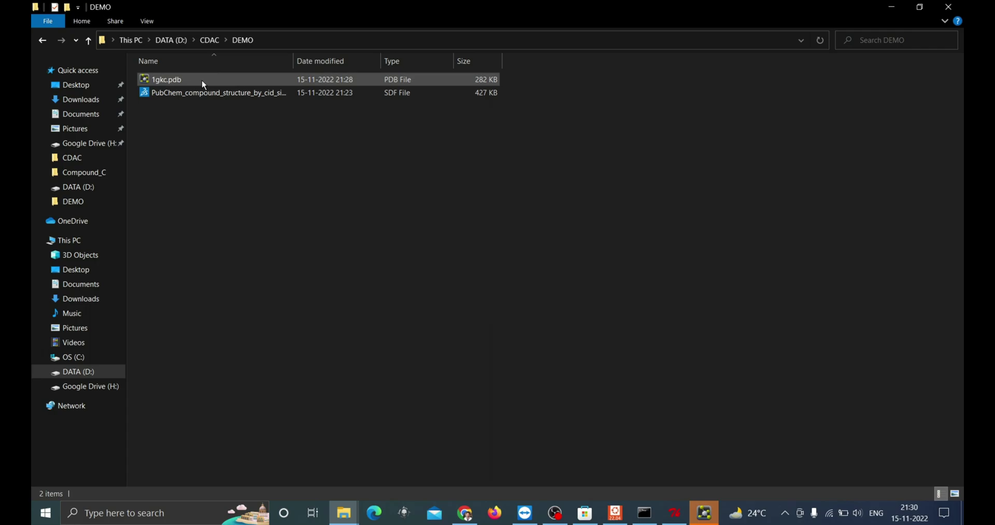
Select the downloaded 1gkc.pdb in File Explorer and bring up its actions menu
{"action": "left_click", "coordinate": [201, 79]}
{"action": "key", "text": "shift+F10"}
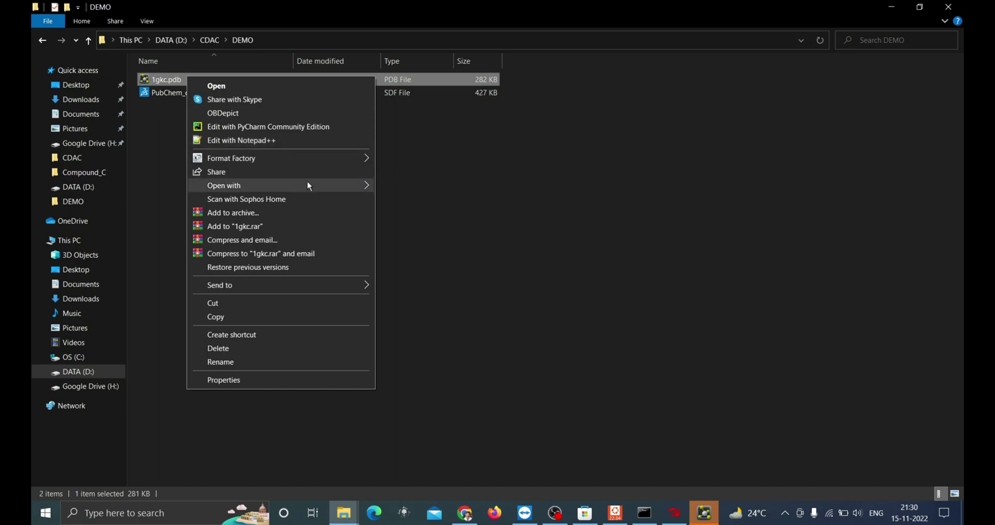
Open 1gkc.pdb in BIOVIA Discovery Studio 2021 and show the hierarchy panel
{"action": "mouse_move", "coordinate": [334, 184]}
{"action": "left_click", "coordinate": [483, 185]}
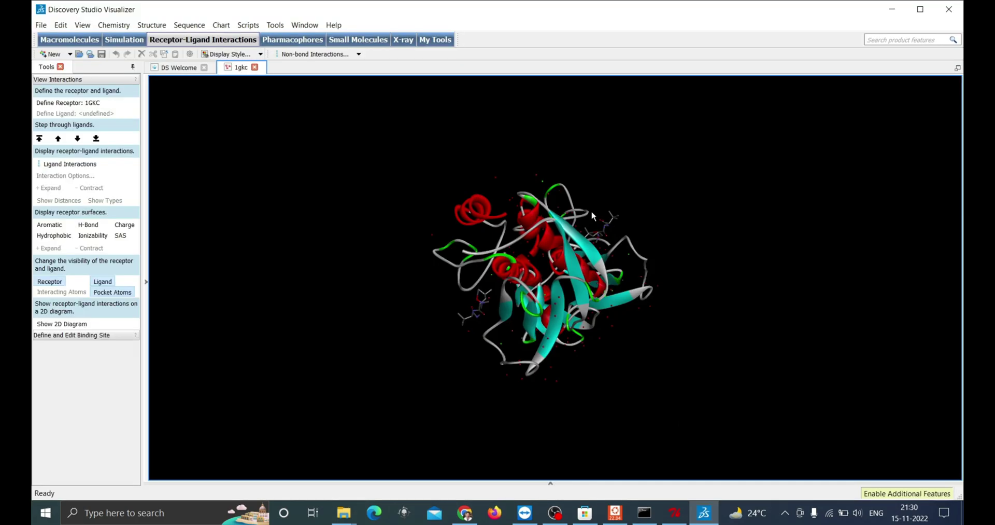
{"action": "mouse_move", "coordinate": [695, 238]}
{"action": "left_mouse_down"}
{"action": "mouse_move", "coordinate": [415, 256]}
{"action": "mouse_move", "coordinate": [656, 264]}
{"action": "mouse_move", "coordinate": [736, 251]}
{"action": "mouse_move", "coordinate": [704, 229]}
{"action": "left_mouse_up"}
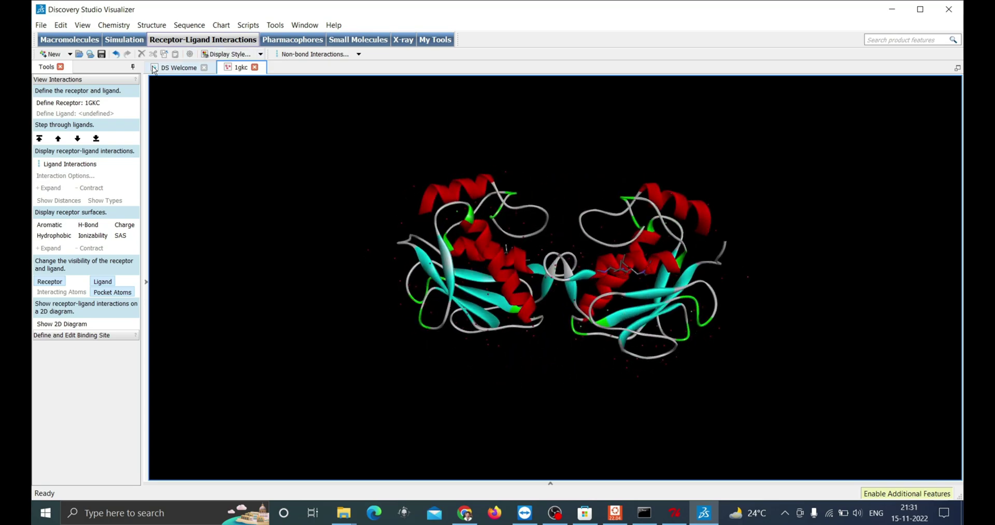
{"action": "left_click", "coordinate": [146, 282]}
Delete the Ligand Groups, then the Hetatm heteroatoms and water, from 1GKC
{"action": "left_click", "coordinate": [235, 198]}
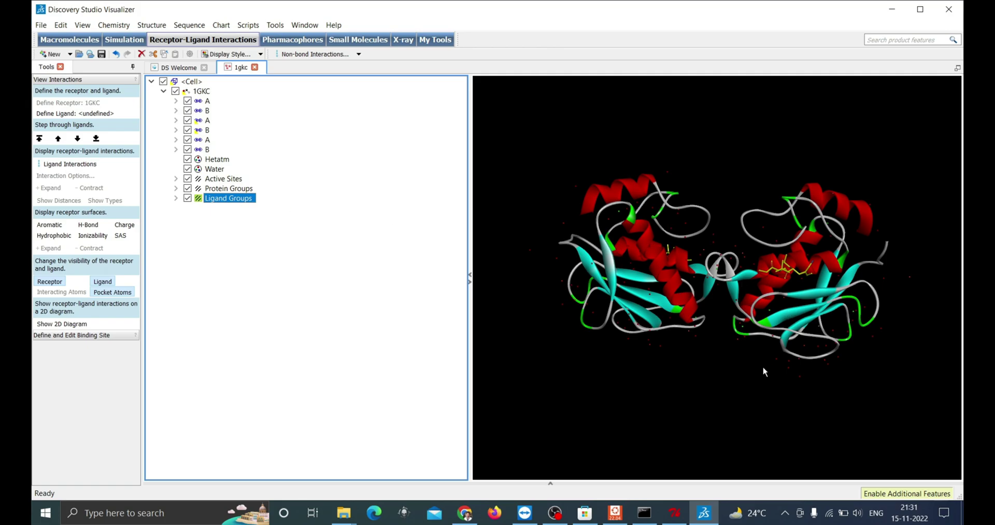
{"action": "mouse_move", "coordinate": [764, 371]}
{"action": "left_mouse_down"}
{"action": "mouse_move", "coordinate": [760, 335]}
{"action": "mouse_move", "coordinate": [804, 259]}
{"action": "mouse_move", "coordinate": [627, 319]}
{"action": "mouse_move", "coordinate": [604, 306]}
{"action": "left_mouse_up"}
{"action": "left_click", "coordinate": [805, 259]}
{"action": "left_click", "coordinate": [221, 198]}
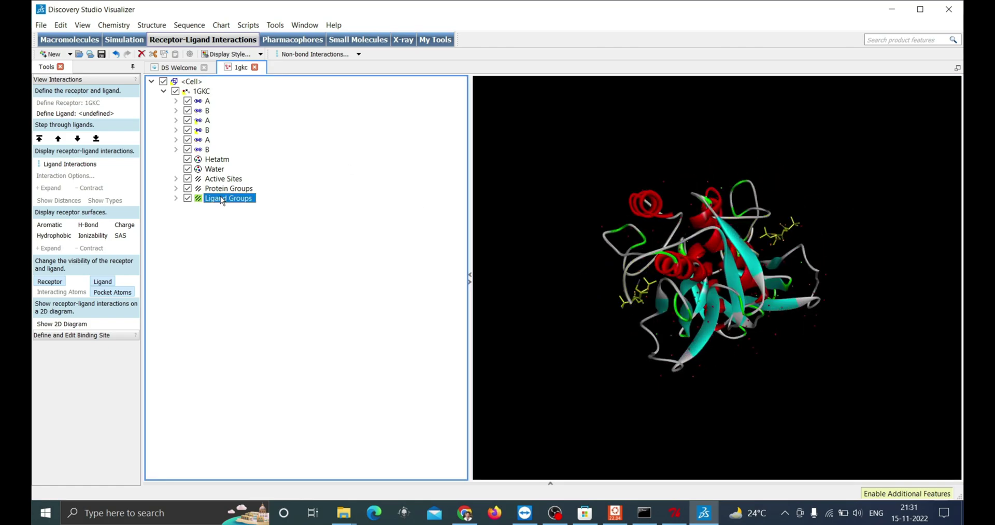
{"action": "key", "text": "Delete"}
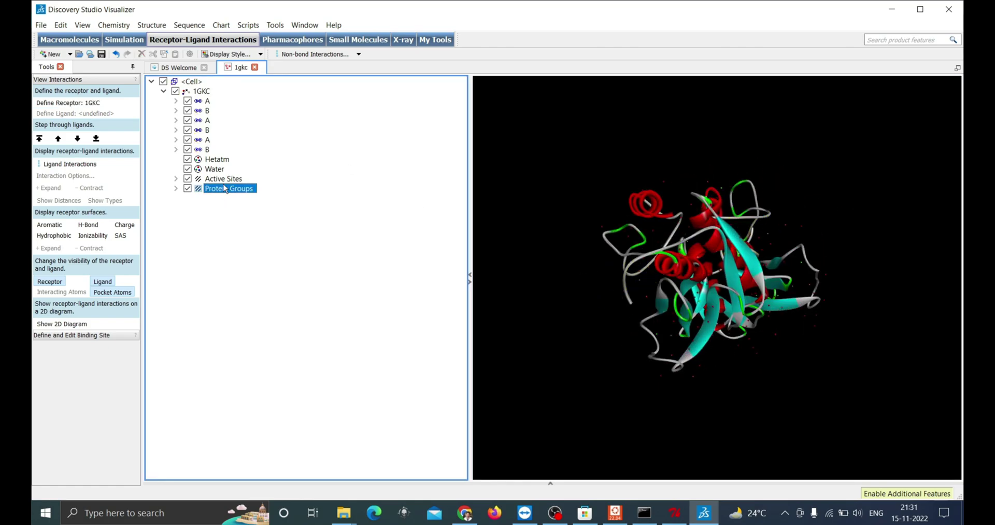
{"action": "left_click", "coordinate": [214, 160]}
{"action": "key", "text": "Delete"}
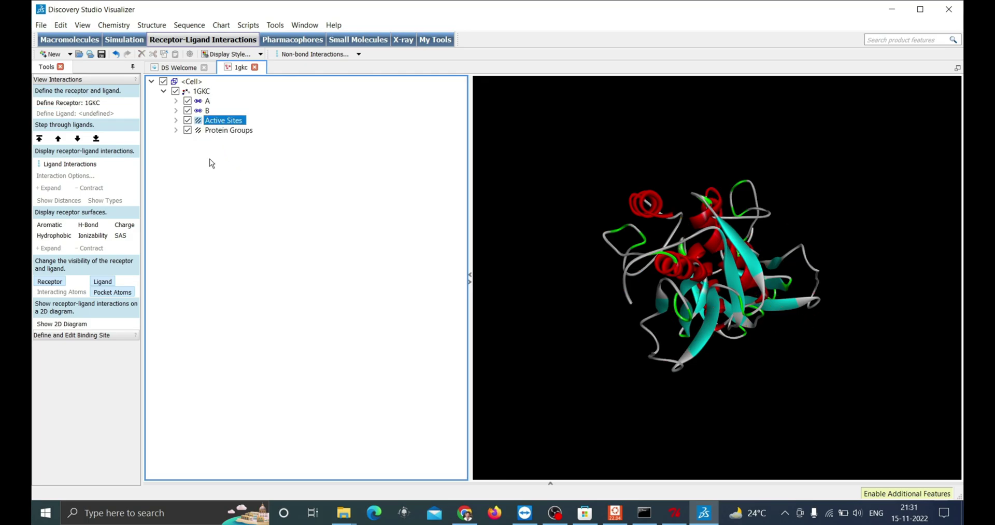
Expand chains A and B in the hierarchy tree and scroll through their residues
{"action": "left_click", "coordinate": [876, 214]}
{"action": "left_click_drag", "start_coordinate": [876, 215], "coordinate": [783, 222]}
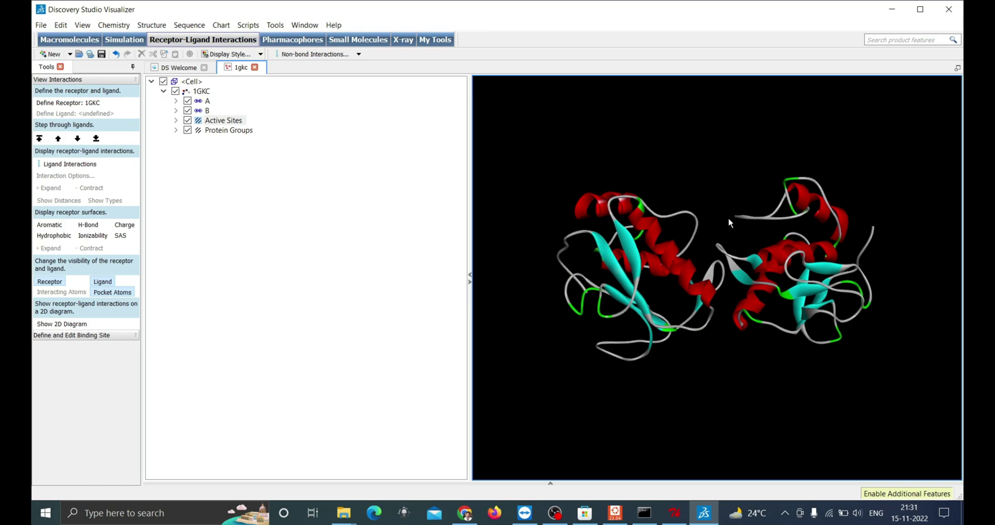
{"action": "left_click", "coordinate": [175, 110]}
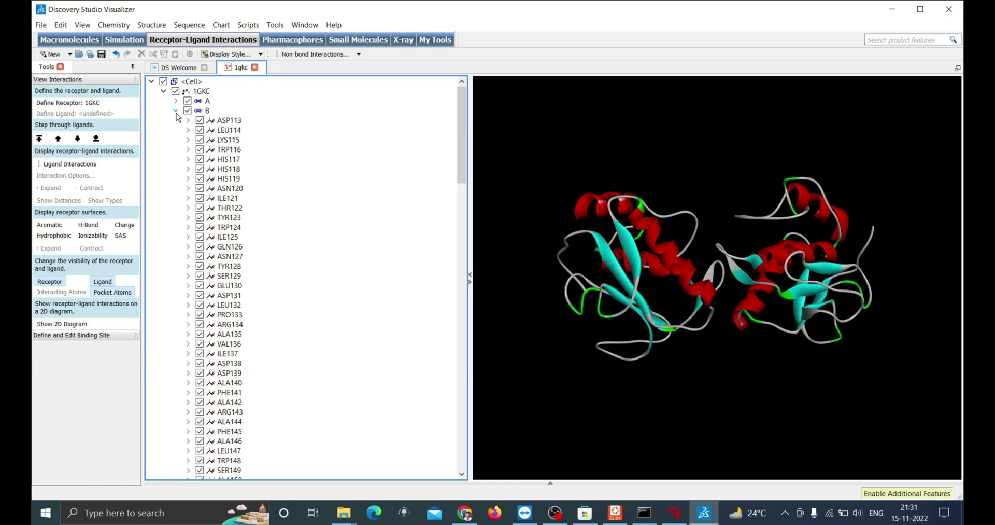
{"action": "left_click_drag", "start_coordinate": [464, 120], "coordinate": [453, 92]}
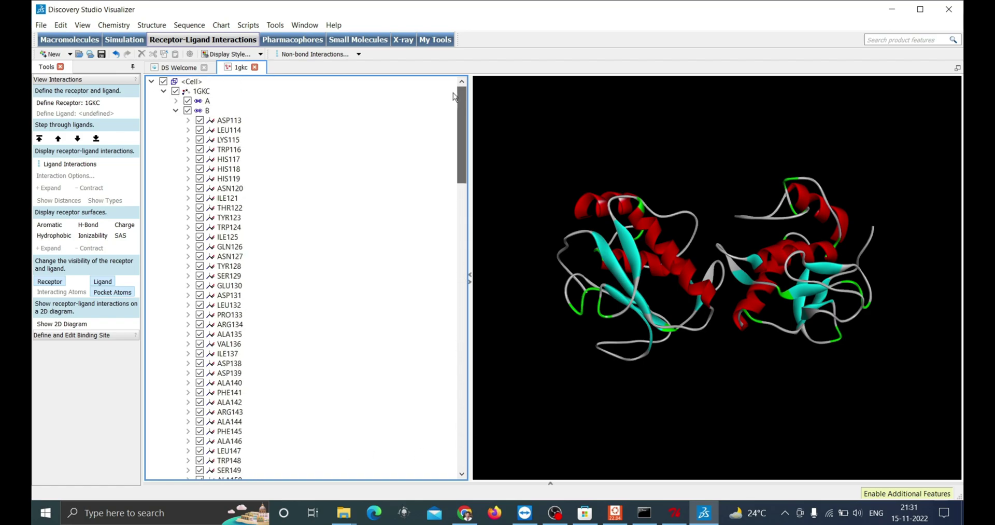
{"action": "left_click", "coordinate": [175, 111]}
{"action": "left_click", "coordinate": [176, 100]}
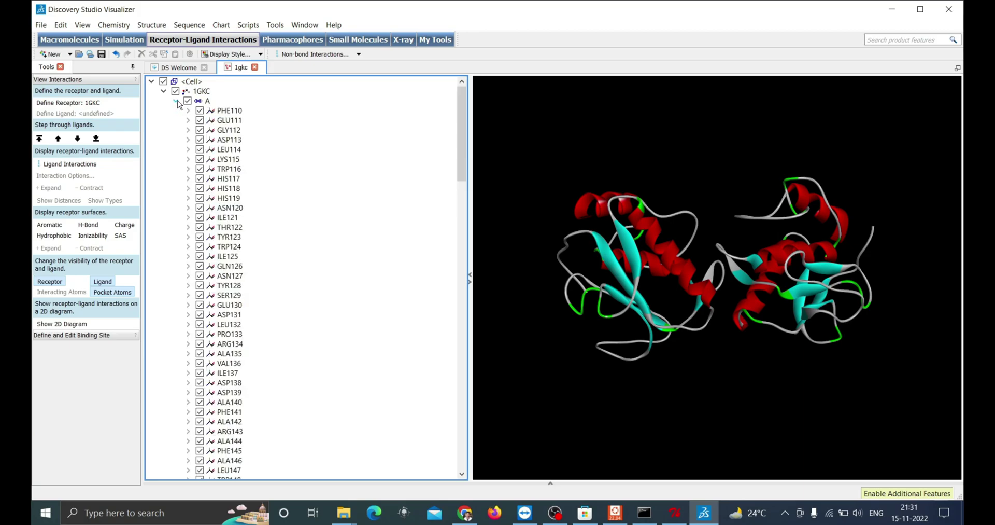
{"action": "left_click_drag", "start_coordinate": [452, 127], "coordinate": [451, 433]}
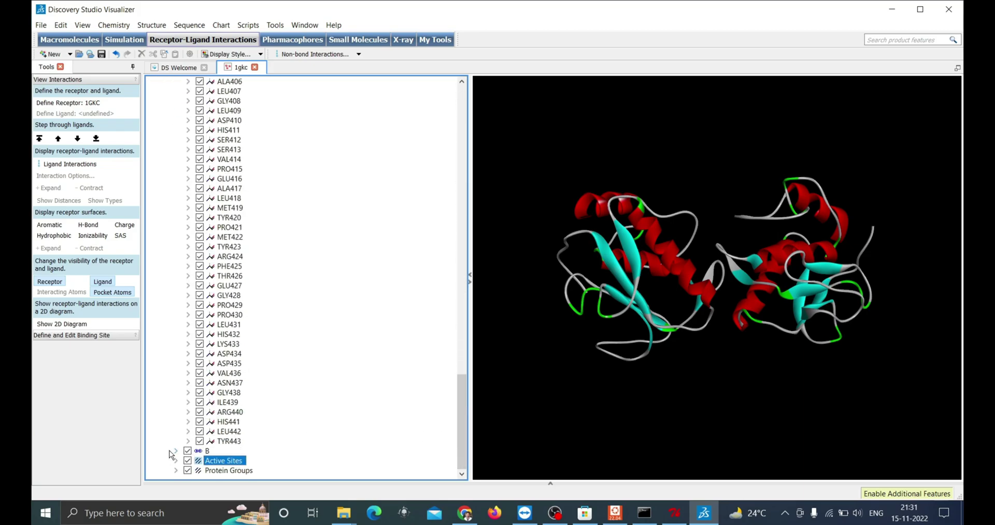
{"action": "left_click", "coordinate": [176, 450]}
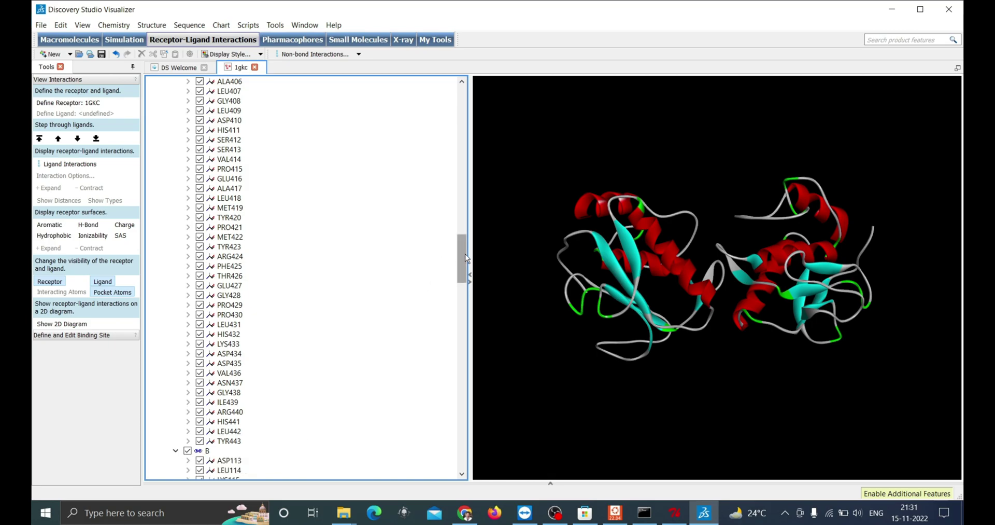
{"action": "left_click_drag", "start_coordinate": [465, 254], "coordinate": [497, 421]}
{"action": "left_click", "coordinate": [177, 112]}
Delete chain B so only chain A remains
{"action": "left_click", "coordinate": [206, 111]}
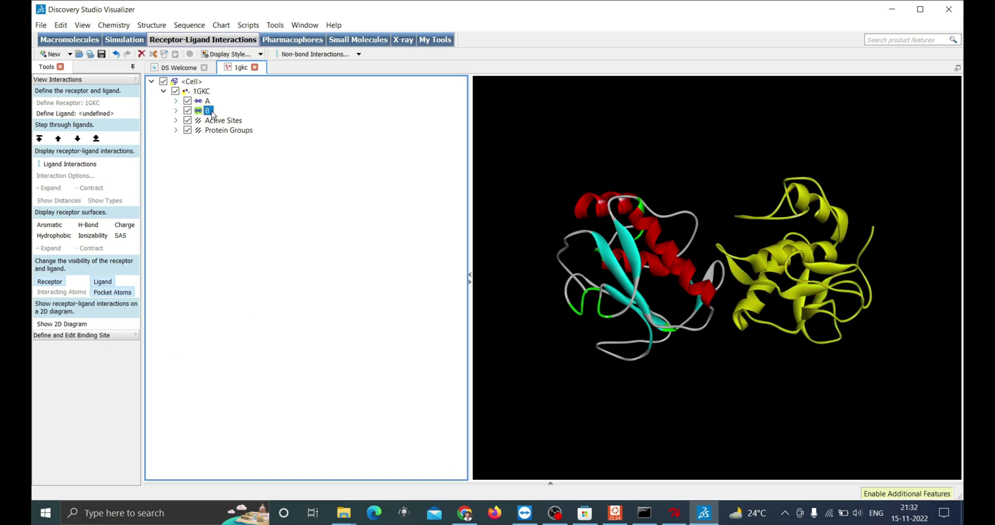
{"action": "key", "text": "Delete"}
{"action": "left_click_drag", "start_coordinate": [726, 268], "coordinate": [792, 334]}
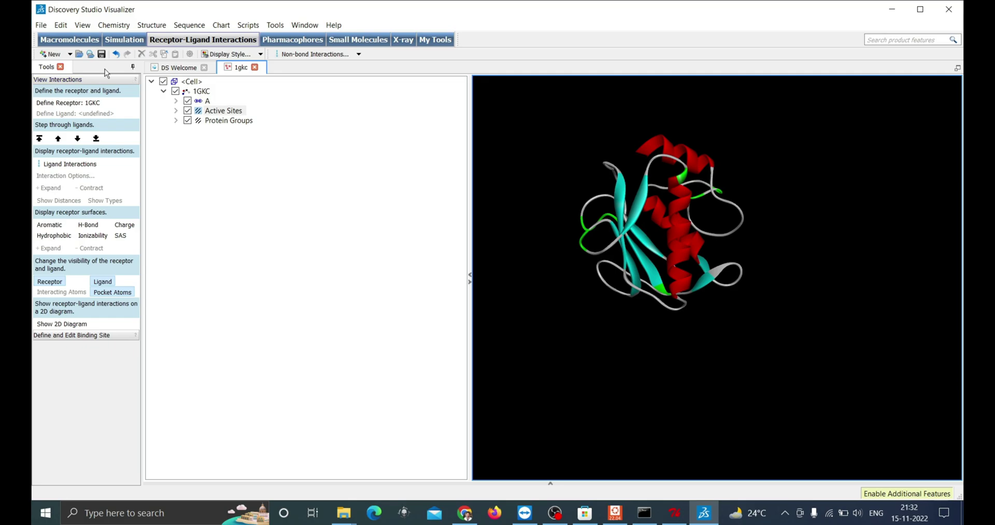
Save as Protein Data Bank file 1gkcFiltered.pdb, then close the structure and Discovery Studio
{"action": "left_click", "coordinate": [42, 25]}
{"action": "left_click", "coordinate": [70, 120]}
{"action": "left_click", "coordinate": [228, 450]}
{"action": "left_click", "coordinate": [220, 323]}
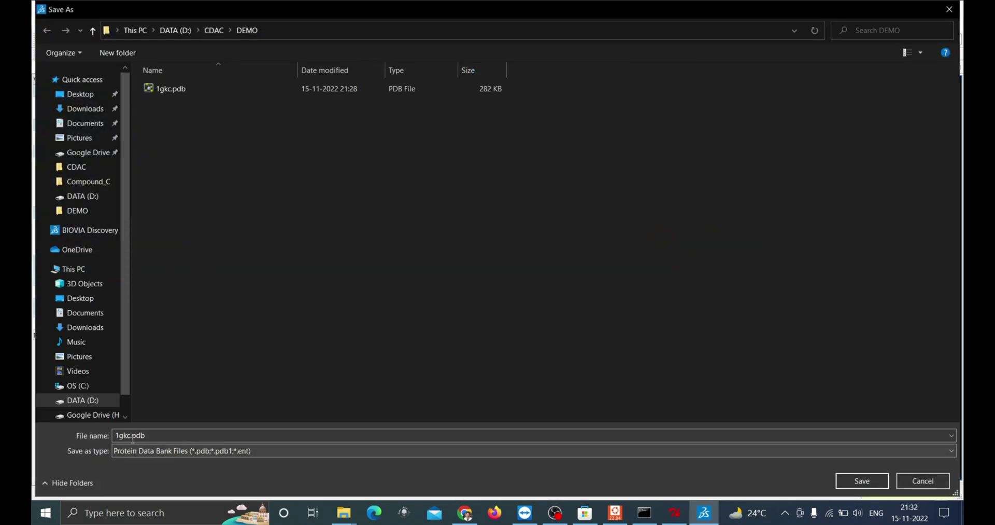
{"action": "key", "text": "Right"}
{"action": "type", "text": "Filtered"}
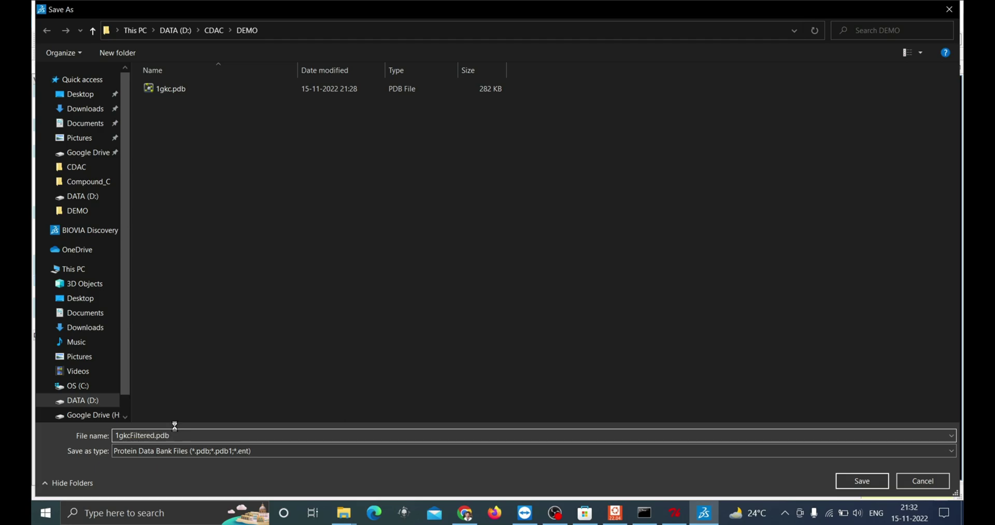
{"action": "key", "text": "Return"}
{"action": "left_click", "coordinate": [275, 67]}
{"action": "left_click", "coordinate": [205, 67]}
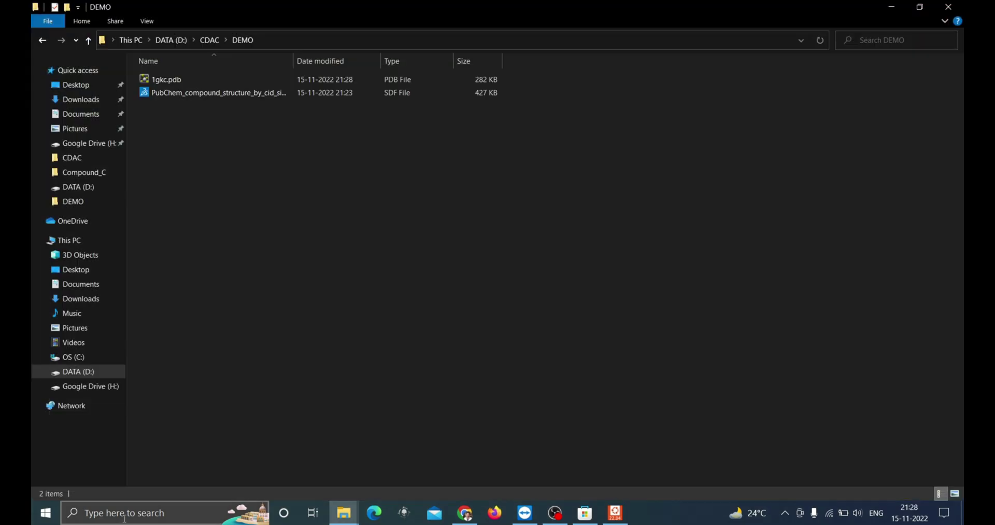
Search Windows for 'auto' and launch AutoDockTools-1.5.7
{"action": "left_click", "coordinate": [124, 513]}
{"action": "type", "text": "auto"}
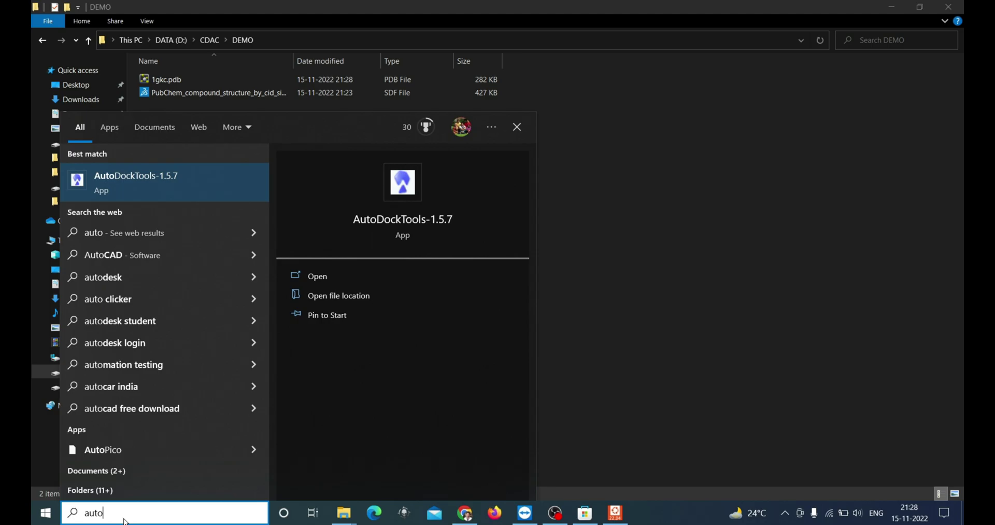
{"action": "key", "text": "Return"}
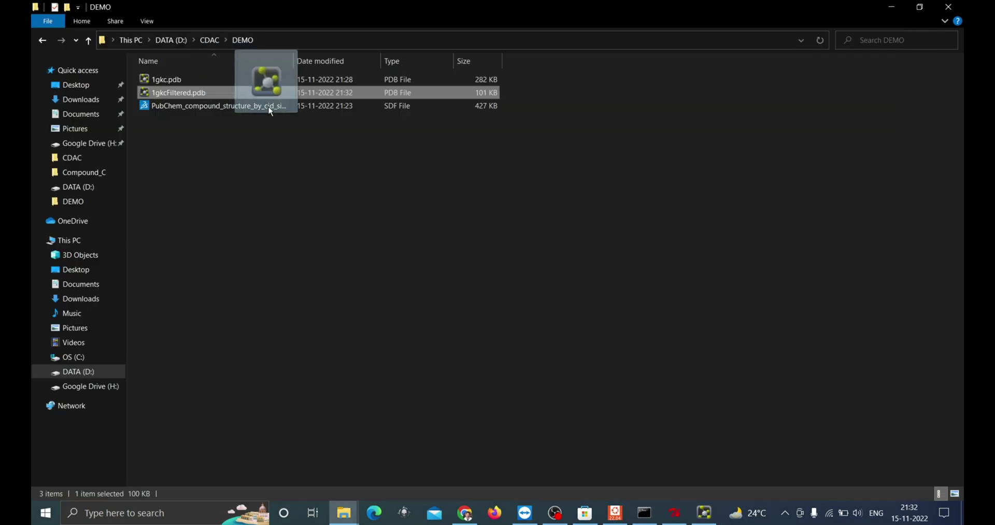
Load 1gkcFiltered.pdb into AutoDockTools and expand chain A's residue list
{"action": "left_click_drag", "start_coordinate": [267, 104], "coordinate": [79, 270]}
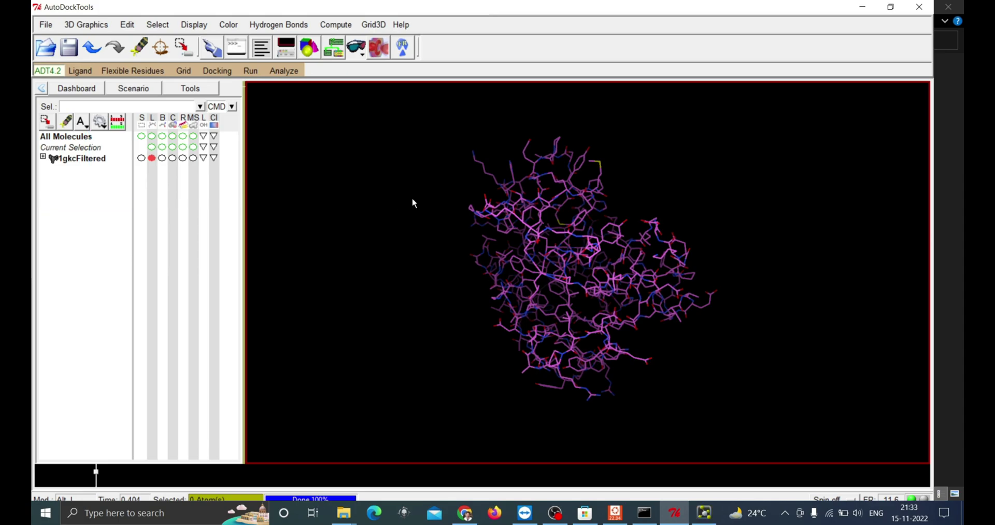
{"action": "left_click", "coordinate": [44, 157]}
{"action": "left_click", "coordinate": [54, 167]}
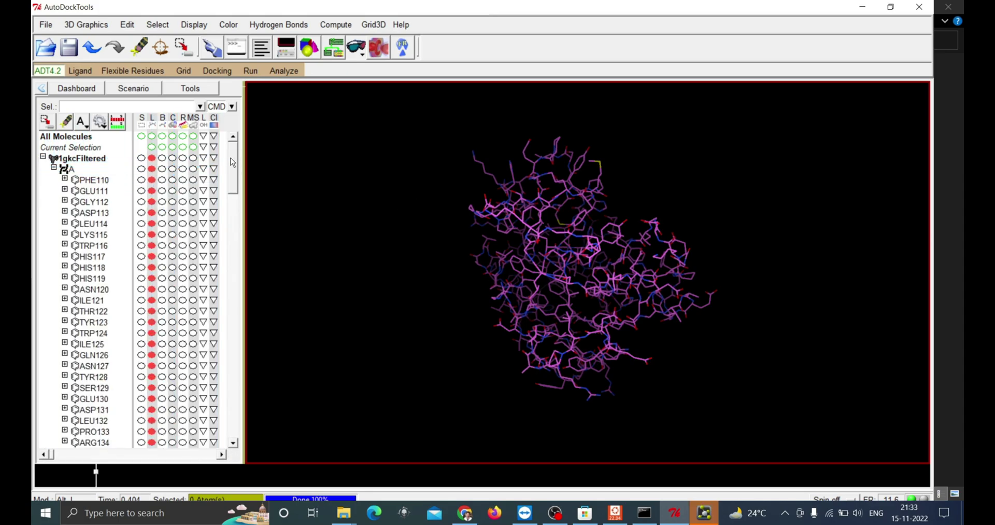
{"action": "left_click_drag", "start_coordinate": [234, 147], "coordinate": [254, 133]}
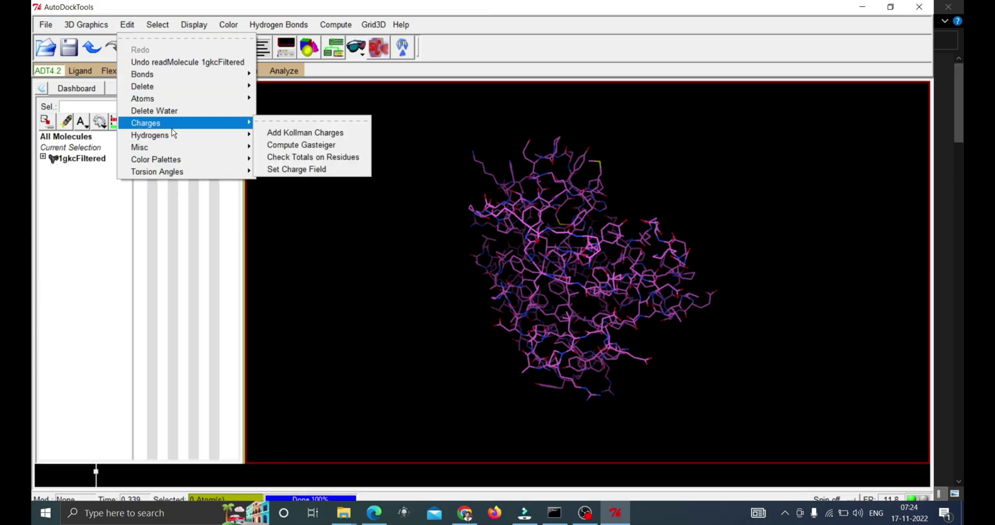
Add polar-only hydrogens to 1gkcFiltered
{"action": "mouse_move", "coordinate": [174, 134]}
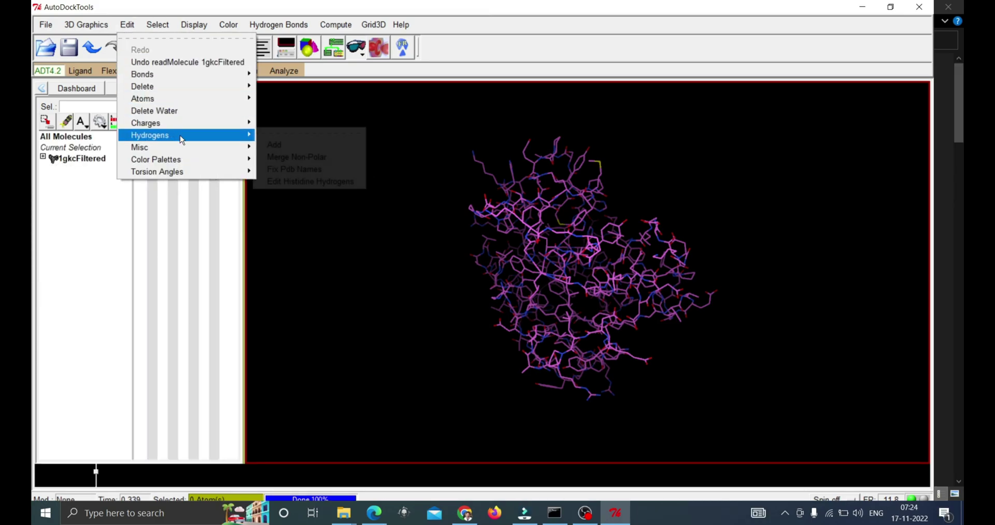
{"action": "left_click", "coordinate": [290, 143]}
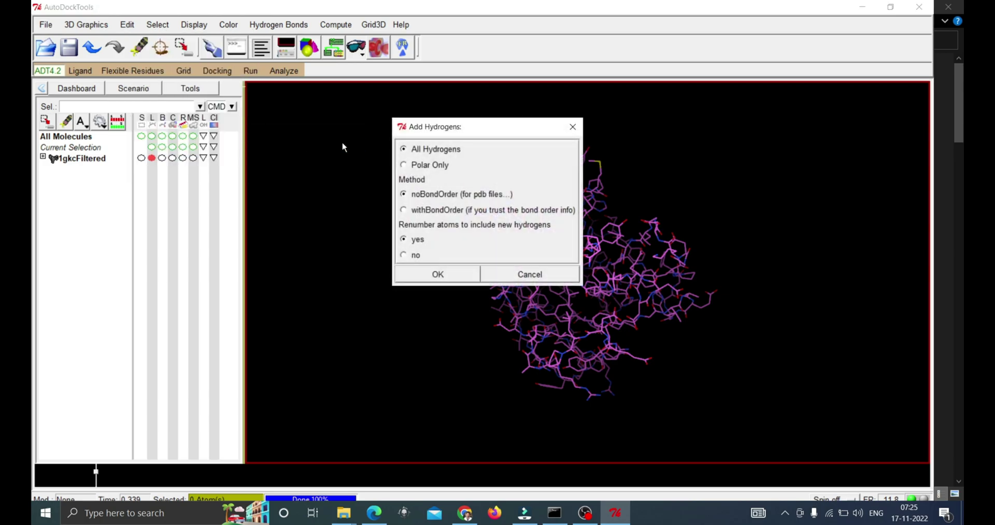
{"action": "left_click", "coordinate": [439, 273]}
{"action": "left_click_drag", "start_coordinate": [414, 244], "coordinate": [358, 270]}
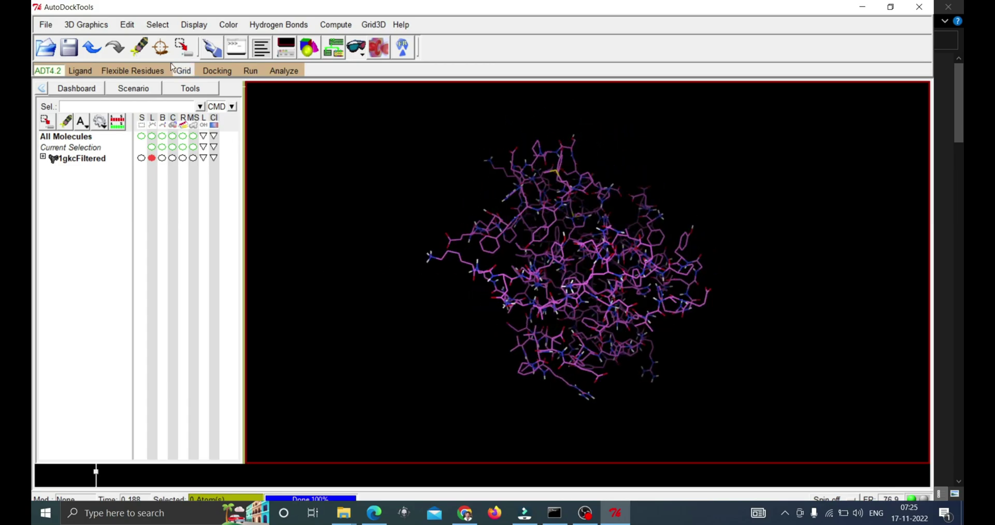
Run Check for Missing Atoms on the molecule
{"action": "left_click", "coordinate": [133, 27]}
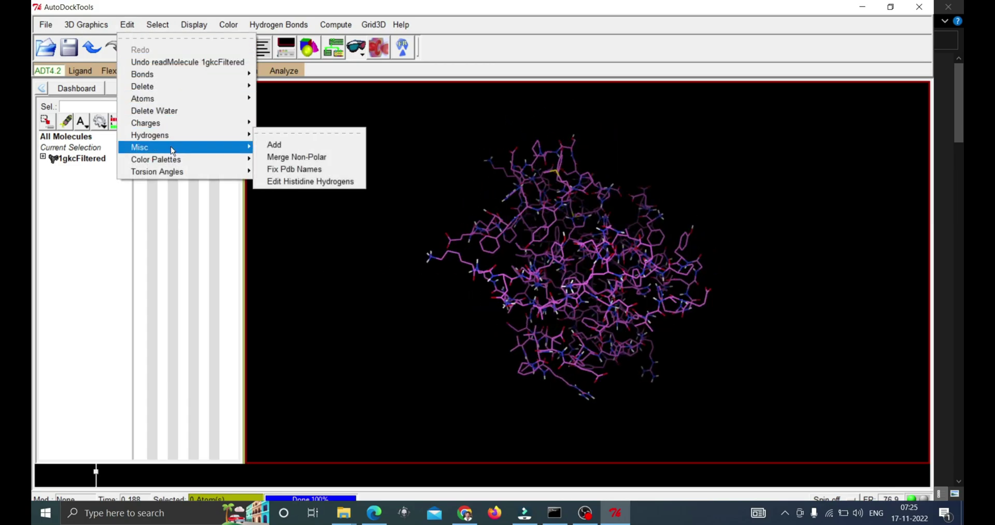
{"action": "mouse_move", "coordinate": [173, 151]}
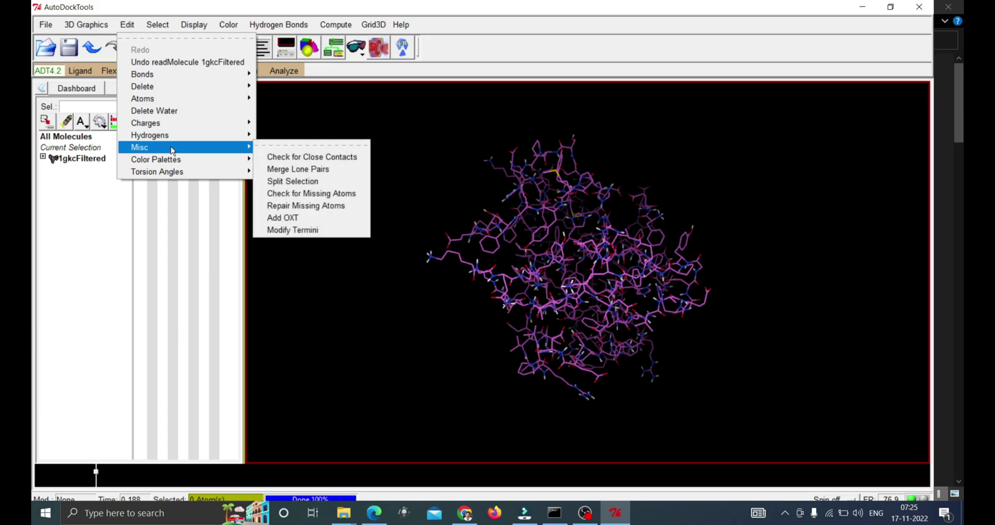
{"action": "left_click", "coordinate": [345, 193]}
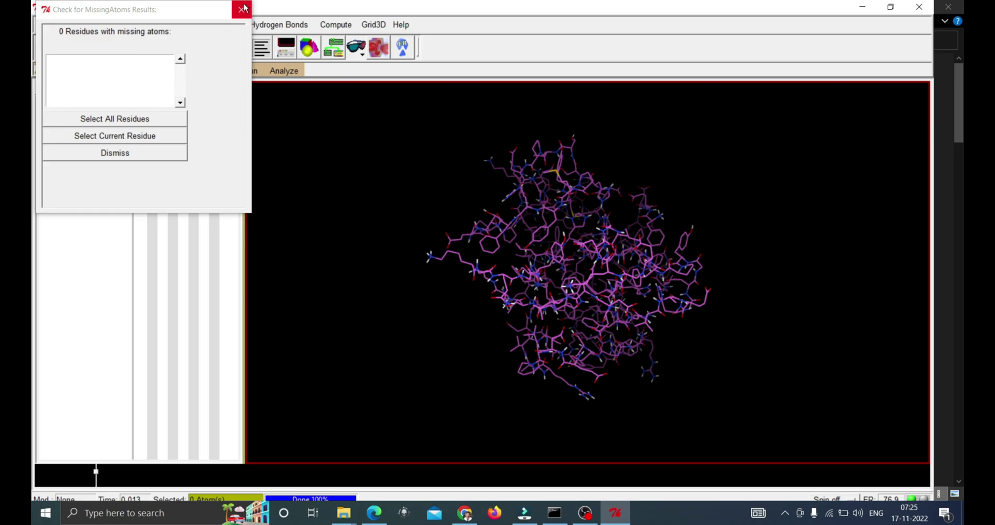
Add Kollman charges to 1gkcFiltered, giving a total charge of -2.0
{"action": "left_click", "coordinate": [241, 9]}
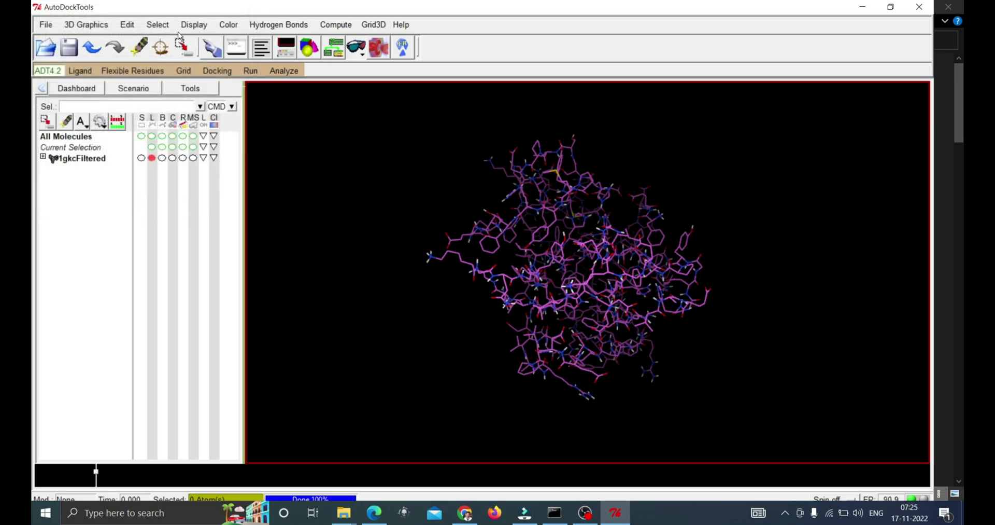
{"action": "left_click", "coordinate": [128, 25]}
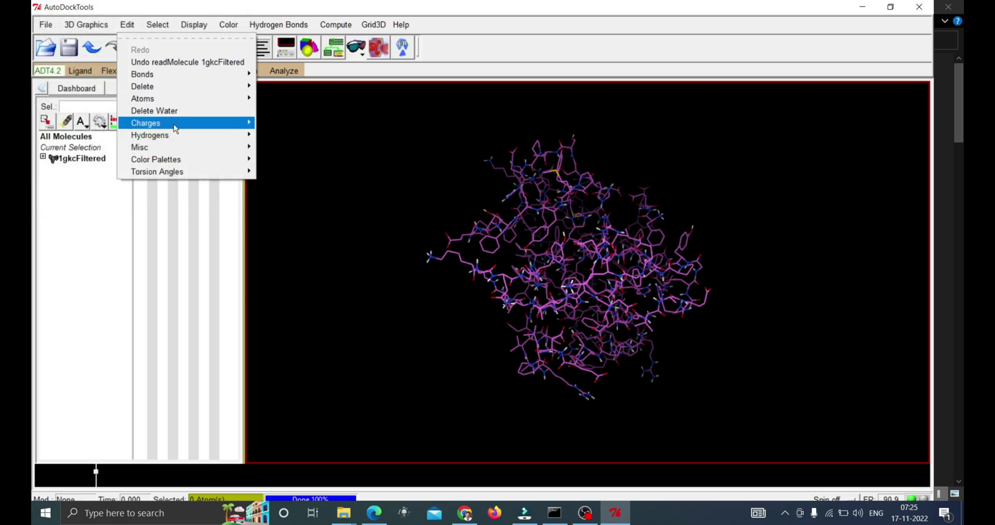
{"action": "mouse_move", "coordinate": [175, 128]}
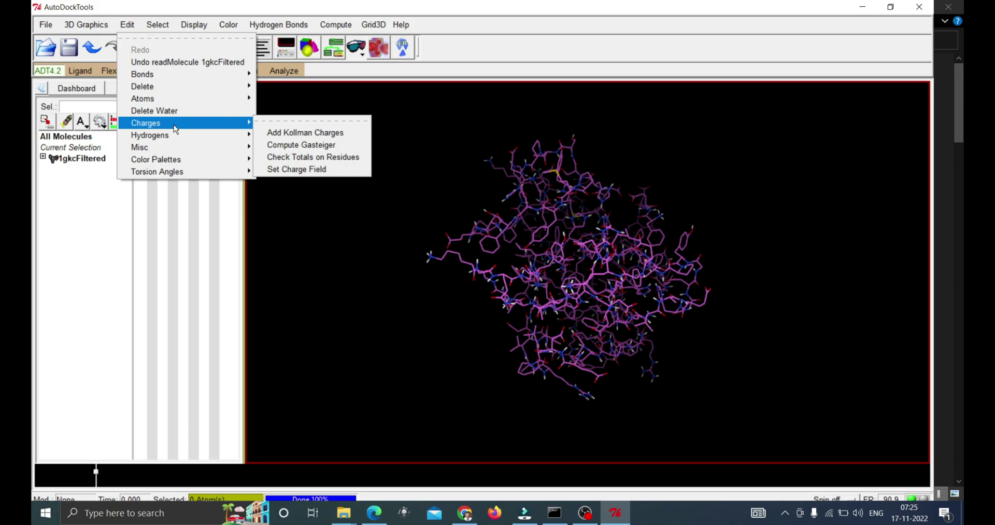
{"action": "left_click", "coordinate": [313, 132]}
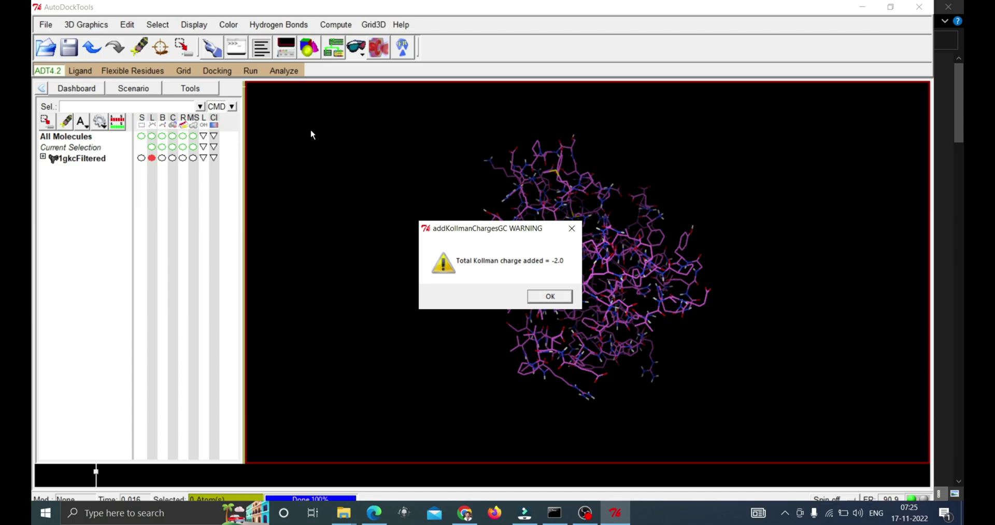
{"action": "left_click", "coordinate": [567, 299]}
Check residue charge totals, confirming none are non-integral
{"action": "left_click", "coordinate": [127, 25]}
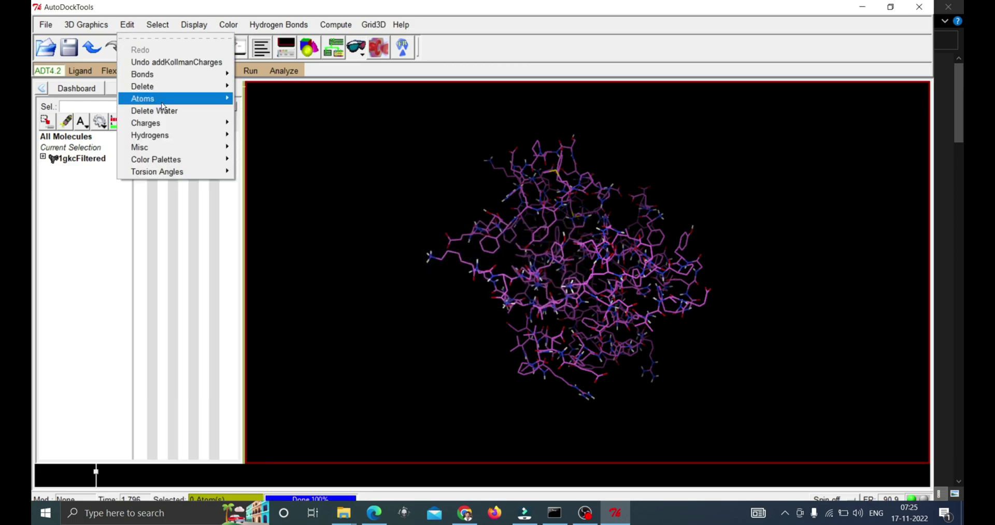
{"action": "mouse_move", "coordinate": [177, 123]}
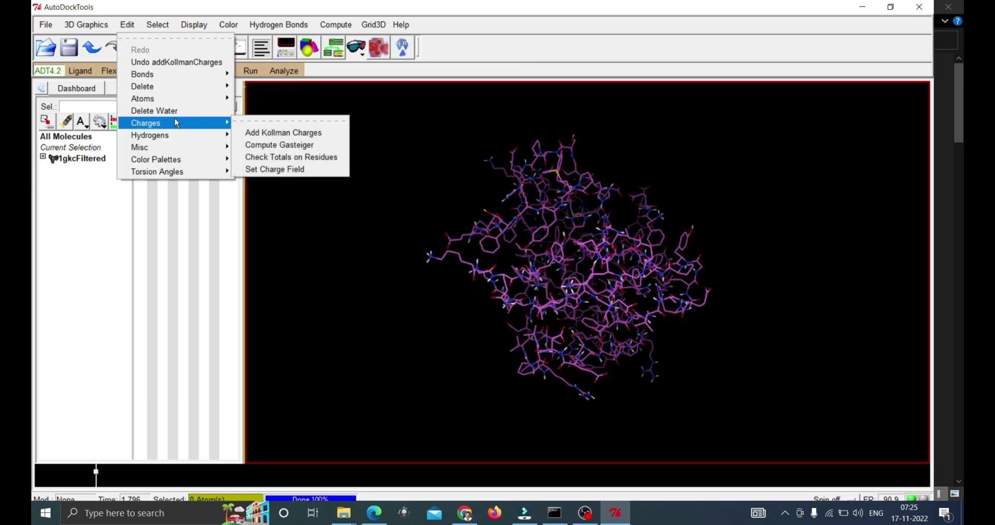
{"action": "left_click", "coordinate": [336, 161]}
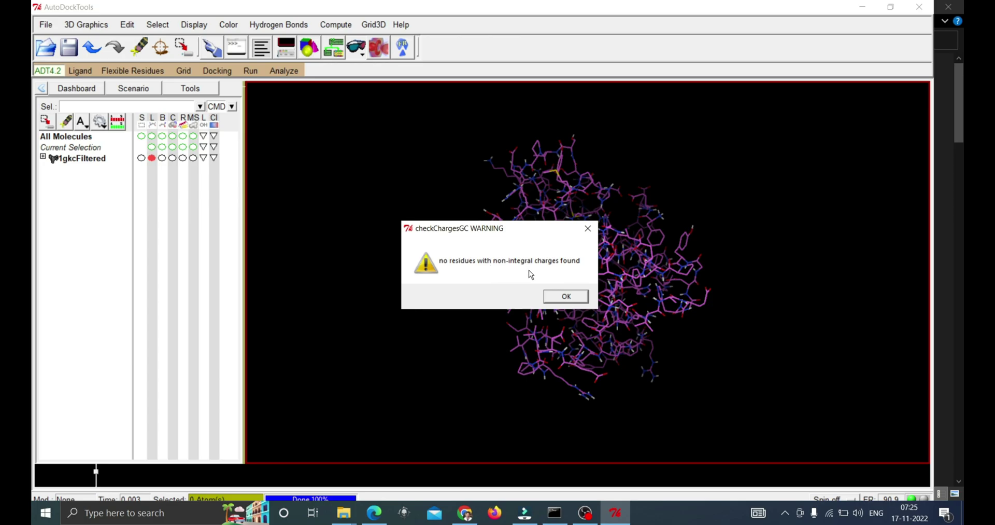
{"action": "left_click", "coordinate": [570, 299]}
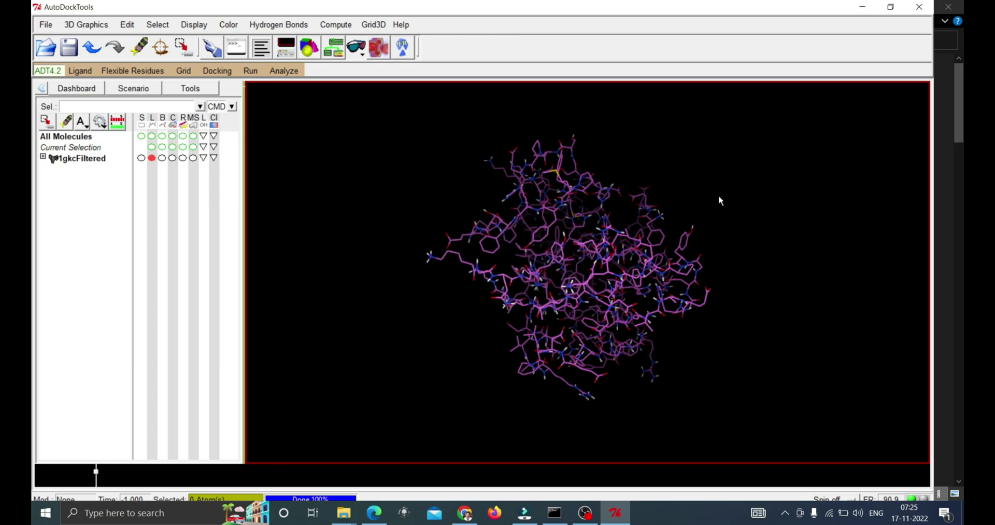
{"action": "left_click_drag", "start_coordinate": [768, 205], "coordinate": [848, 129]}
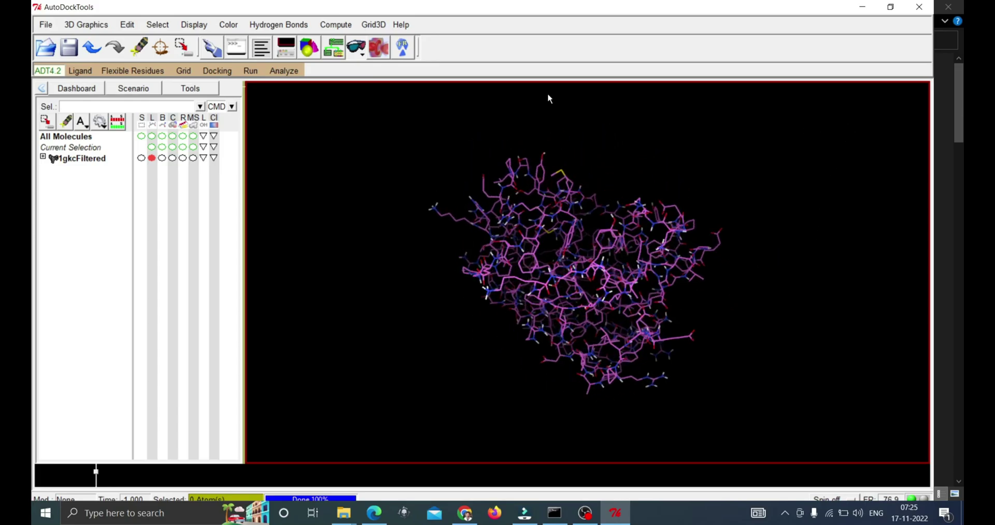
Choose 1gkcFiltered as the grid macromolecule and save it as 1gkcFiltered.pdbqt
{"action": "left_click", "coordinate": [182, 72]}
{"action": "mouse_move", "coordinate": [228, 108]}
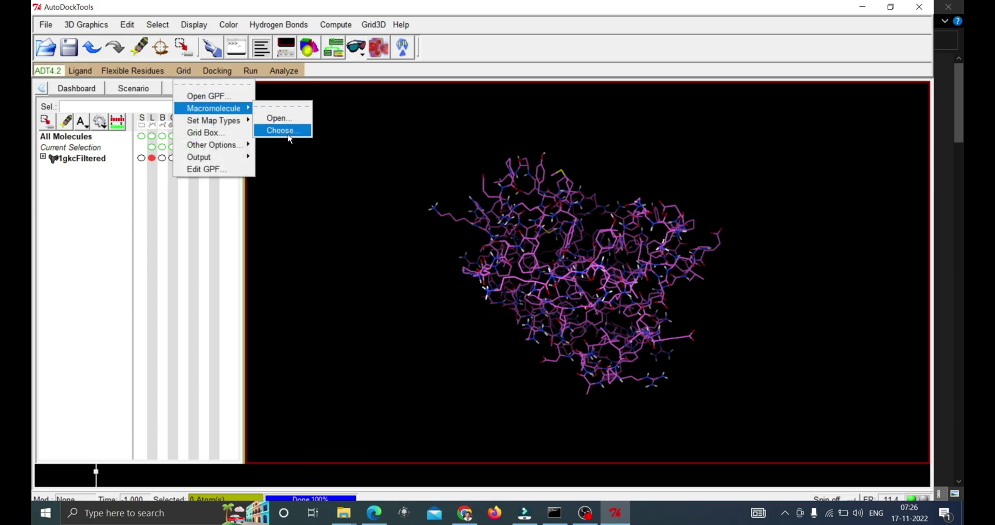
{"action": "left_click", "coordinate": [289, 131]}
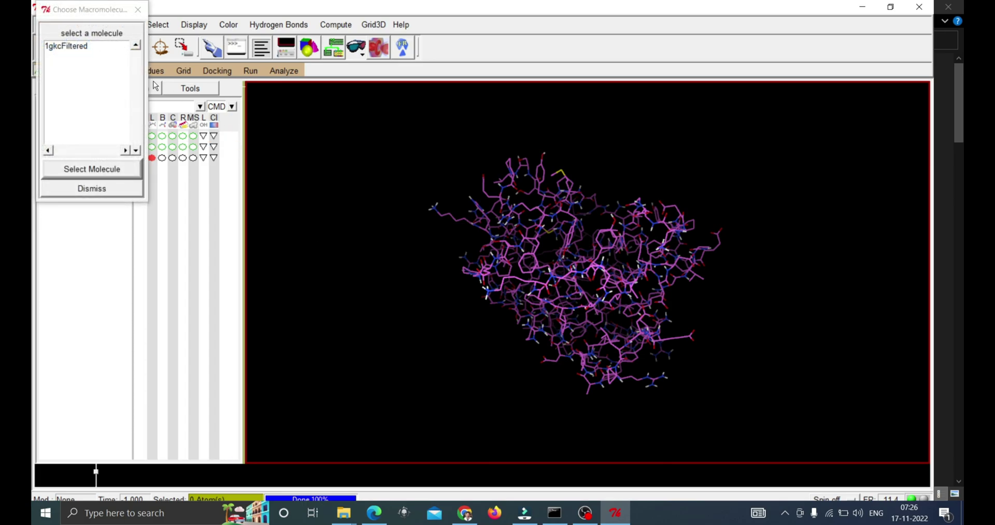
{"action": "left_click", "coordinate": [96, 47]}
{"action": "left_click", "coordinate": [98, 168]}
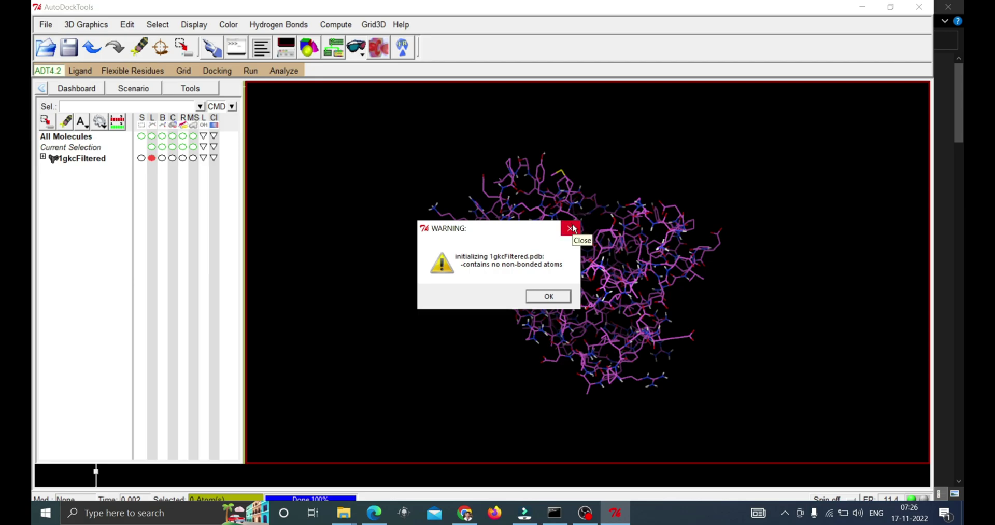
{"action": "left_click", "coordinate": [559, 299]}
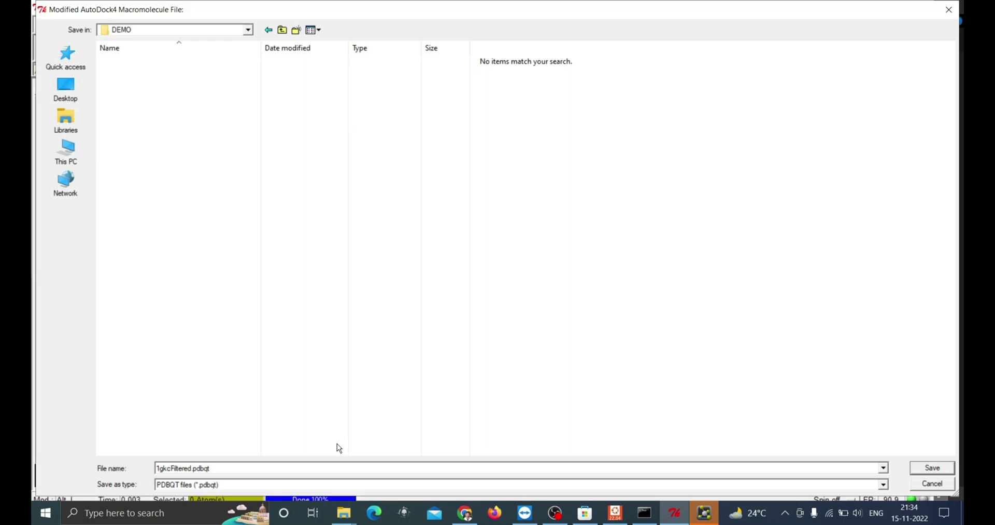
{"action": "left_click", "coordinate": [918, 468]}
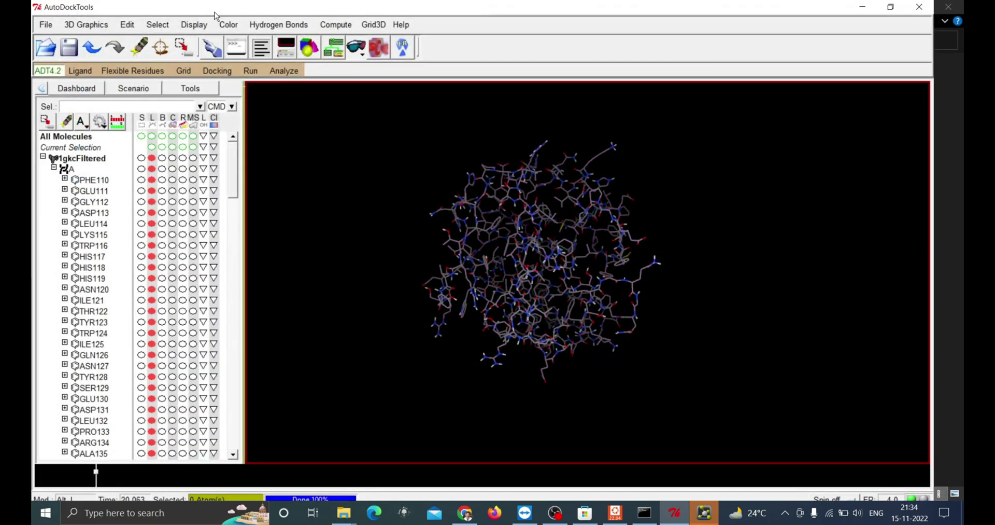
{"action": "scroll", "coordinate": [516, 286], "scroll_direction": "up", "scroll_amount": 4}
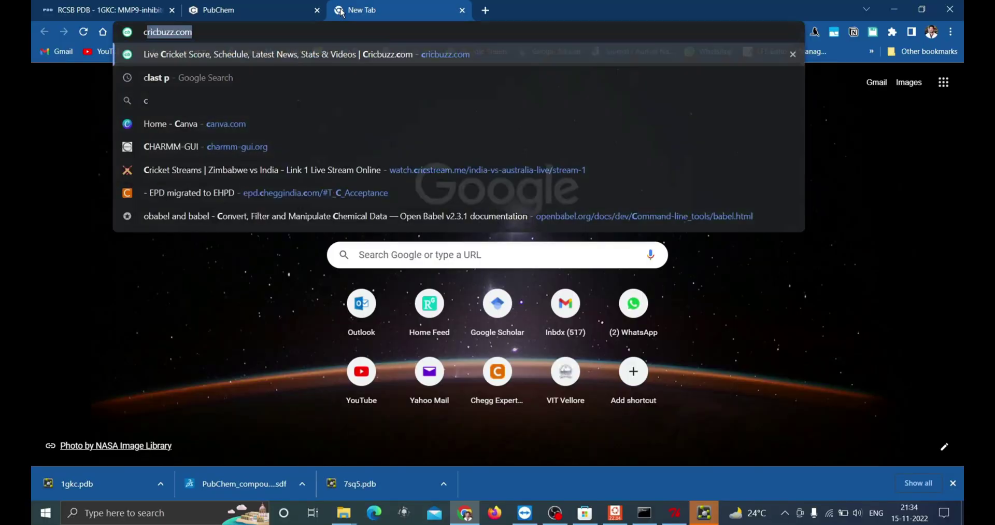
Open CASTp and submit 1gkcFiltered.pdb for pocket calculation
{"action": "type", "text": "cas"}
{"action": "left_click", "coordinate": [487, 145]}
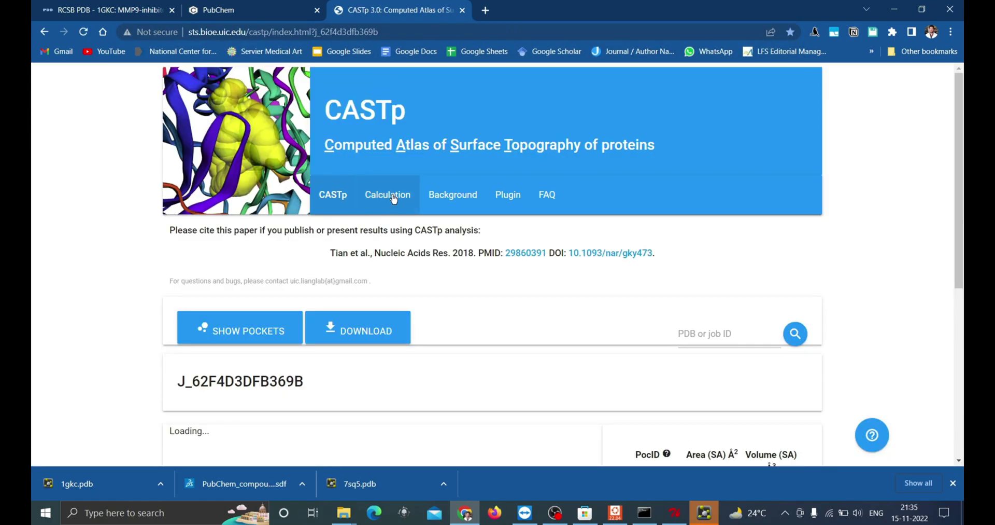
{"action": "left_click", "coordinate": [394, 198]}
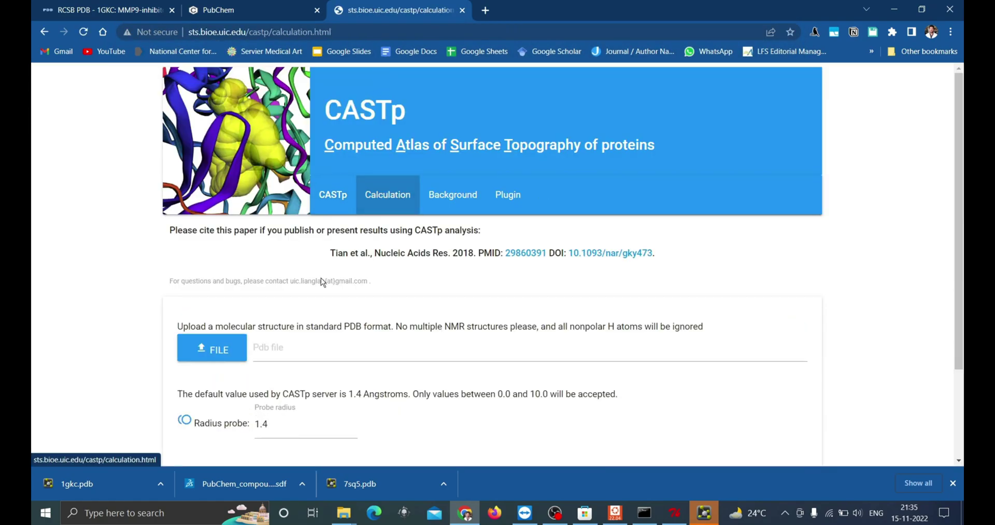
{"action": "left_click", "coordinate": [212, 348]}
{"action": "left_click", "coordinate": [204, 103]}
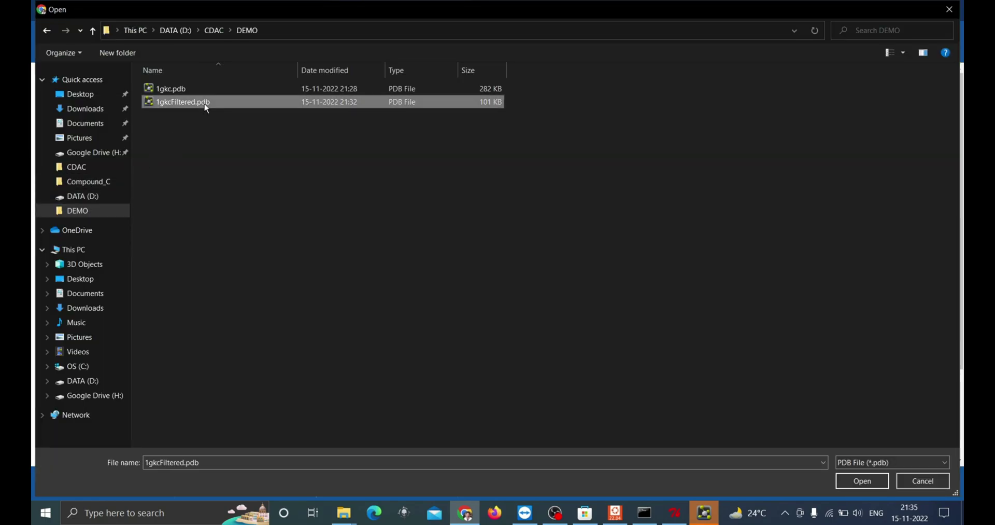
{"action": "left_click", "coordinate": [862, 480]}
{"action": "scroll", "coordinate": [723, 307], "scroll_direction": "down", "scroll_amount": 1}
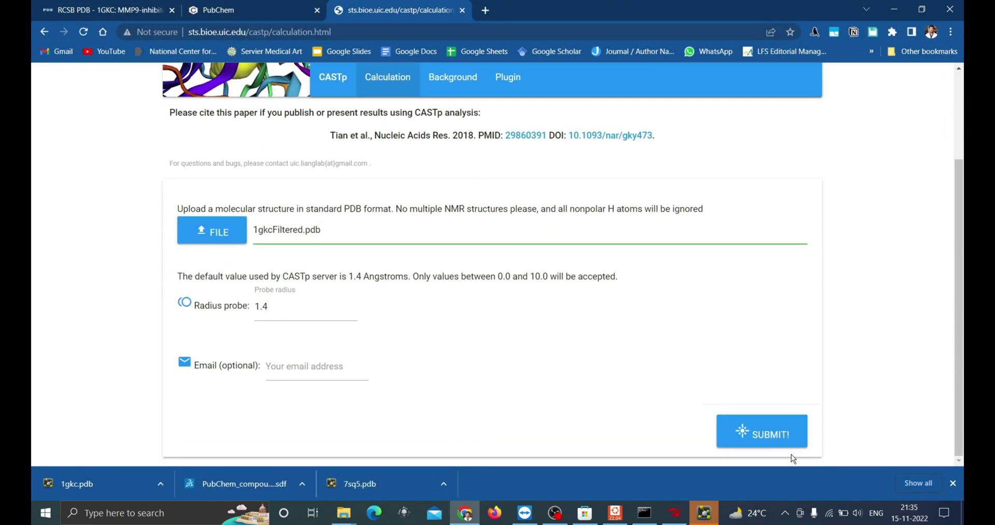
{"action": "left_click", "coordinate": [781, 439]}
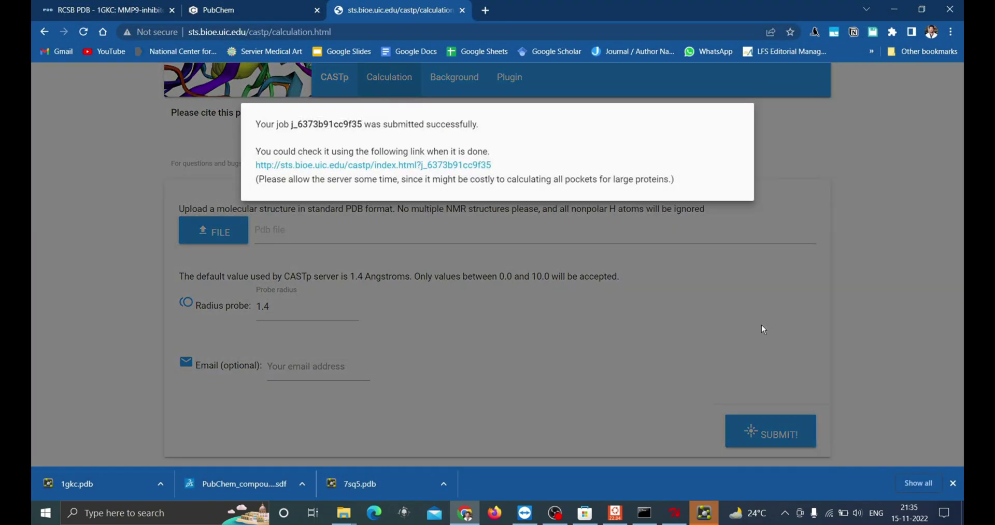
Open the job results and review pocket 1 and its visualization settings
{"action": "left_click", "coordinate": [364, 169]}
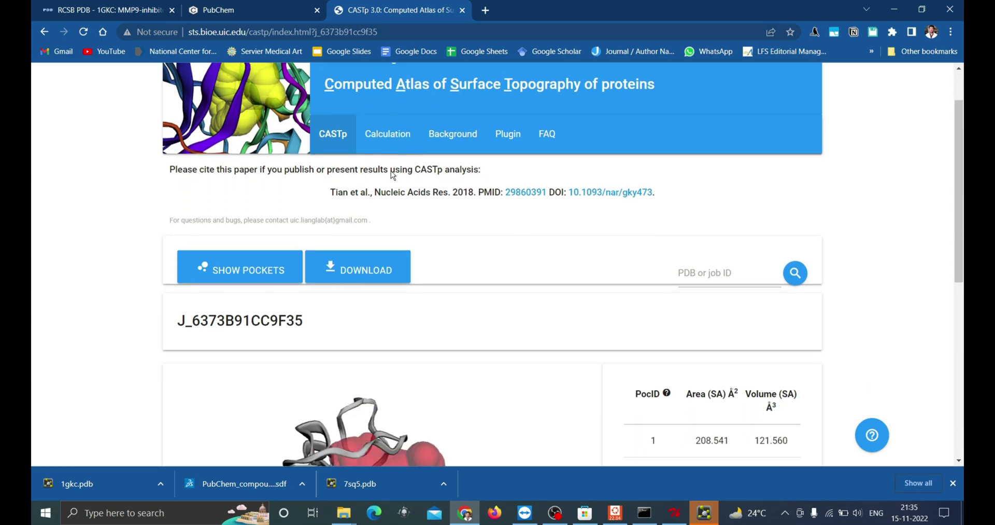
{"action": "scroll", "coordinate": [500, 245], "scroll_direction": "down", "scroll_amount": 6}
{"action": "left_click_drag", "start_coordinate": [514, 289], "coordinate": [436, 289]}
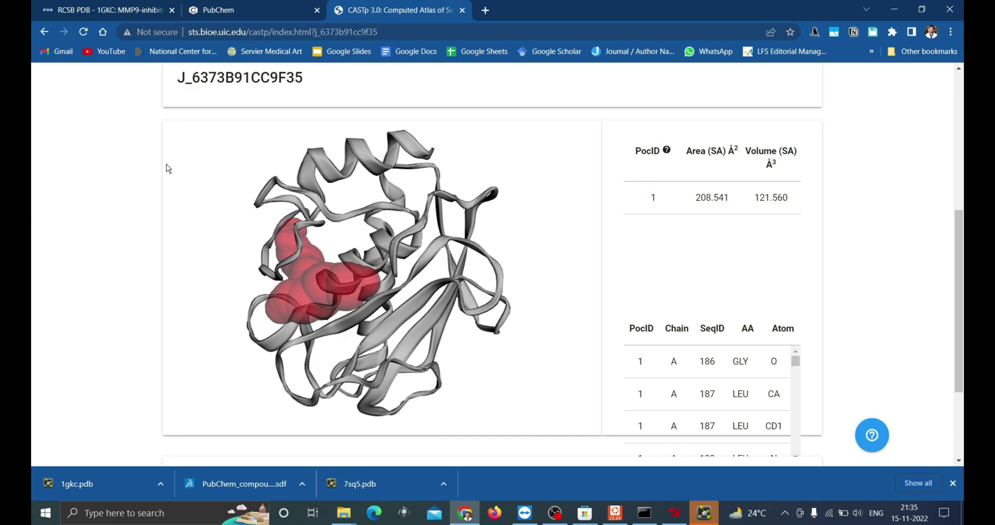
{"action": "scroll", "coordinate": [166, 163], "scroll_direction": "up", "scroll_amount": 4}
{"action": "left_click", "coordinate": [218, 148]}
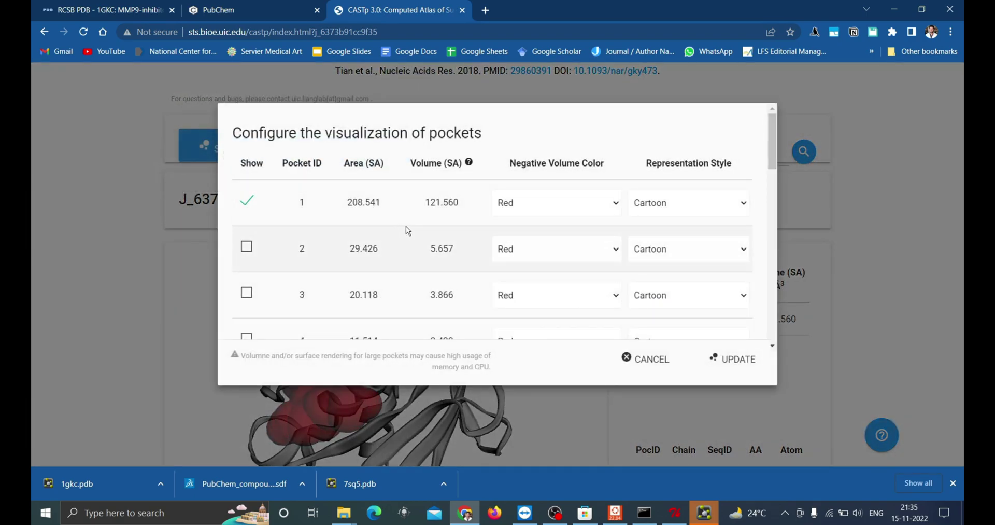
{"action": "scroll", "coordinate": [422, 208], "scroll_direction": "down", "scroll_amount": 4}
{"action": "scroll", "coordinate": [422, 208], "scroll_direction": "down", "scroll_amount": 10}
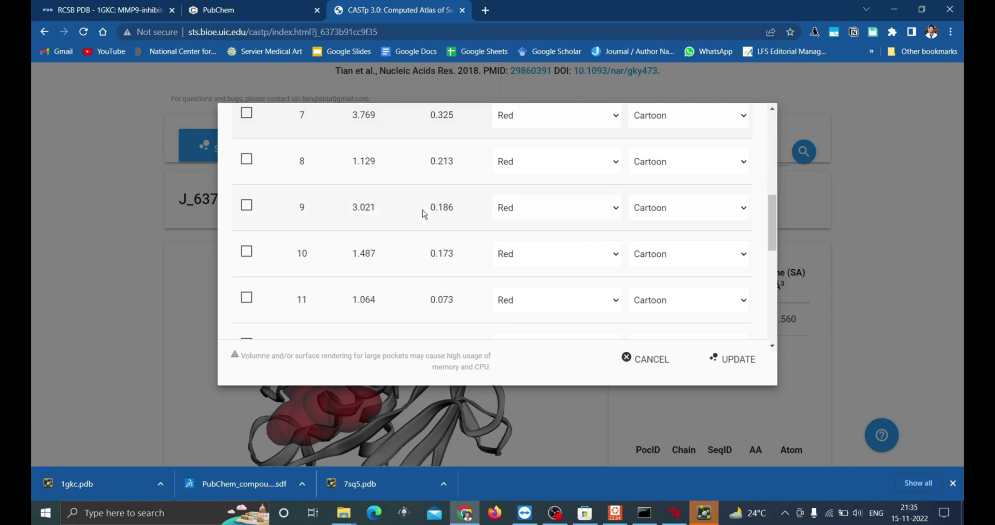
{"action": "scroll", "coordinate": [422, 210], "scroll_direction": "up", "scroll_amount": 14}
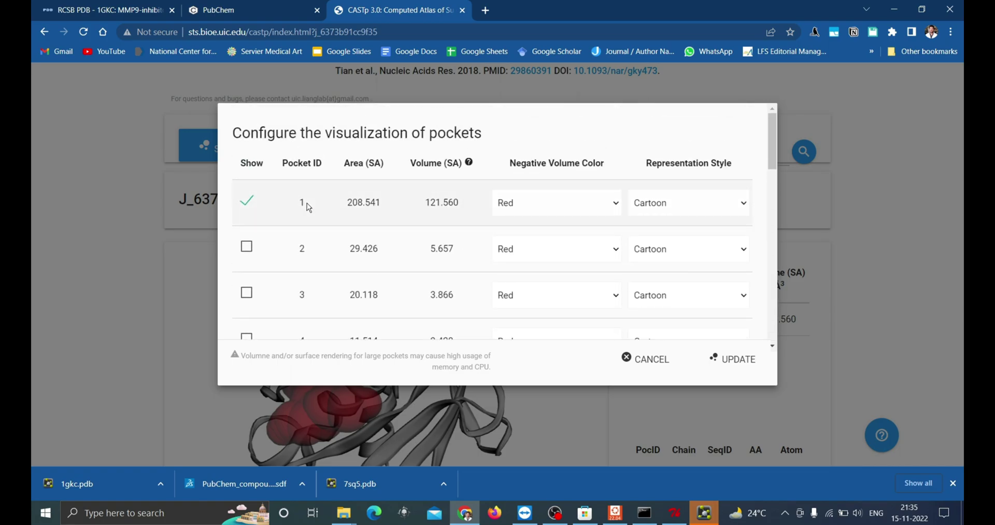
{"action": "left_click", "coordinate": [658, 358]}
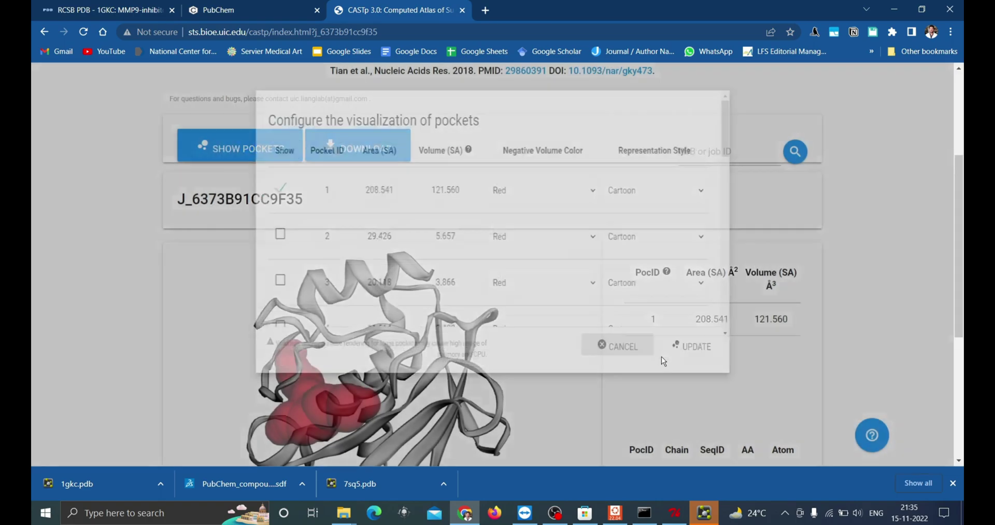
{"action": "scroll", "coordinate": [833, 310], "scroll_direction": "down", "scroll_amount": 5}
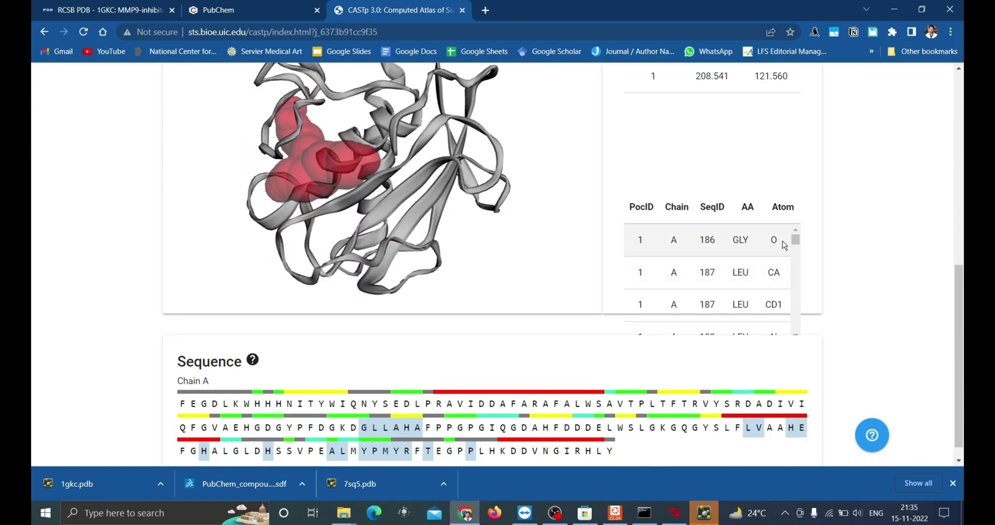
{"action": "mouse_move", "coordinate": [796, 241]}
{"action": "left_mouse_down"}
{"action": "mouse_move", "coordinate": [783, 340]}
{"action": "mouse_move", "coordinate": [795, 235]}
{"action": "left_mouse_up"}
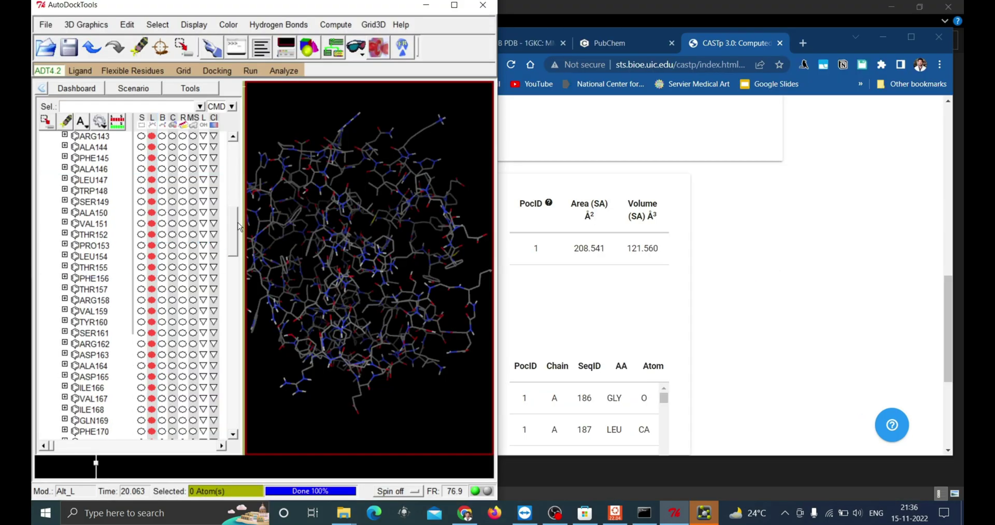
Add pocket residues LEU397, VAL398, HIS401 and GLU402 to the selection
{"action": "scroll", "coordinate": [613, 420], "scroll_direction": "down", "scroll_amount": 2}
{"action": "scroll", "coordinate": [613, 419], "scroll_direction": "down", "scroll_amount": 5}
{"action": "scroll", "coordinate": [155, 311], "scroll_direction": "down", "scroll_amount": 10}
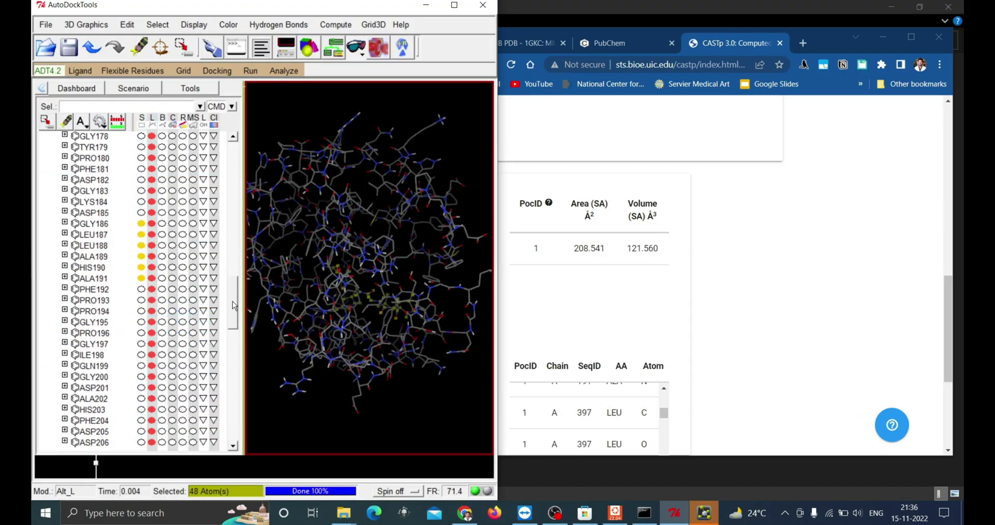
{"action": "left_click", "coordinate": [141, 343]}
{"action": "left_click", "coordinate": [140, 354]}
{"action": "left_click", "coordinate": [141, 386]}
{"action": "left_click", "coordinate": [141, 397]}
Add HIS405, HIS411, ALA417 and LEU418, then rotate the view to inspect the selected pocket atoms
{"action": "scroll", "coordinate": [613, 420], "scroll_direction": "down", "scroll_amount": 4}
{"action": "scroll", "coordinate": [156, 311], "scroll_direction": "down", "scroll_amount": 5}
{"action": "left_click", "coordinate": [141, 190]}
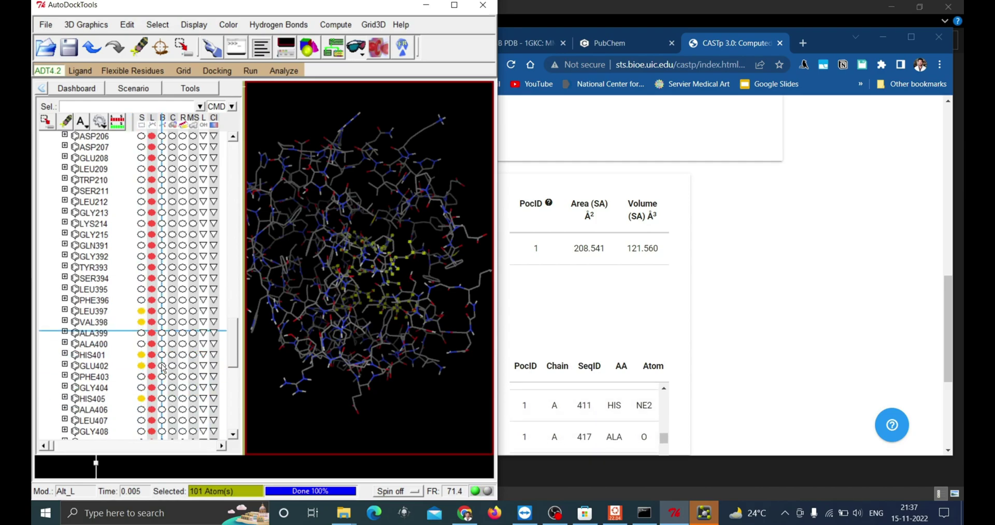
{"action": "left_click", "coordinate": [140, 256]}
{"action": "left_click", "coordinate": [140, 321]}
{"action": "left_click", "coordinate": [141, 333]}
{"action": "scroll", "coordinate": [613, 420], "scroll_direction": "down", "scroll_amount": 1}
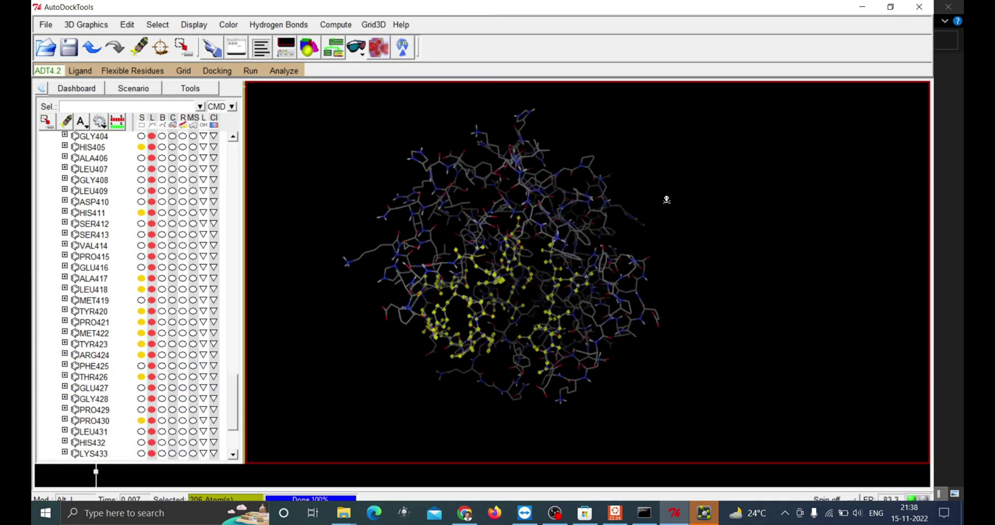
{"action": "middle_click_drag", "start_coordinate": [664, 198], "coordinate": [690, 222]}
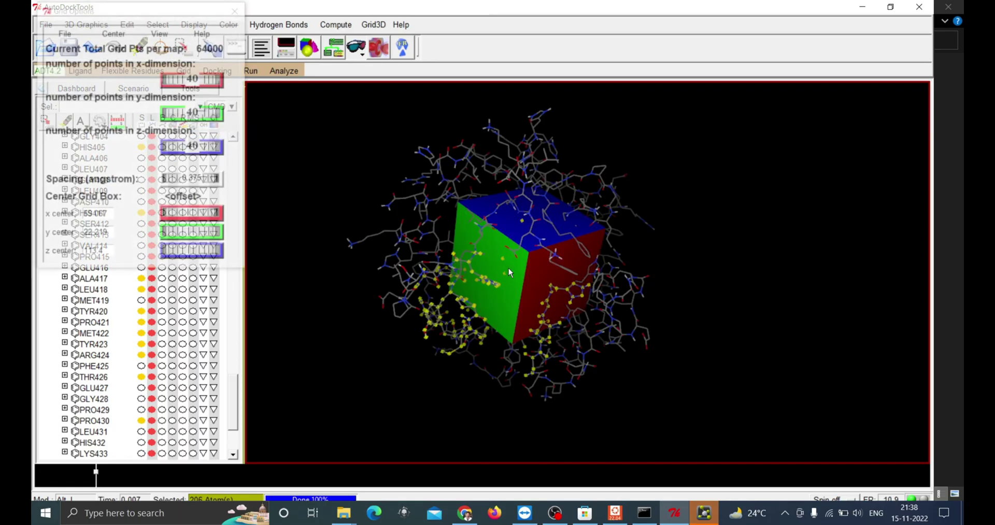
Move the grid box centre toward the selected pocket and enlarge the box to cover it
{"action": "left_click_drag", "start_coordinate": [513, 290], "coordinate": [484, 332]}
{"action": "middle_click_drag", "start_coordinate": [484, 332], "coordinate": [414, 303]}
{"action": "left_click_drag", "start_coordinate": [193, 215], "coordinate": [207, 215]}
{"action": "left_click_drag", "start_coordinate": [192, 234], "coordinate": [204, 252]}
{"action": "left_click_drag", "start_coordinate": [197, 113], "coordinate": [212, 113]}
{"action": "left_click_drag", "start_coordinate": [197, 147], "coordinate": [213, 147]}
{"action": "left_click_drag", "start_coordinate": [195, 80], "coordinate": [214, 82]}
Fine-tune the box to 66×60×60 points centred at 60.097, 30.828, 114.929
{"action": "left_click_drag", "start_coordinate": [549, 243], "coordinate": [389, 311]}
{"action": "left_click_drag", "start_coordinate": [207, 215], "coordinate": [193, 214]}
{"action": "left_click_drag", "start_coordinate": [197, 80], "coordinate": [218, 79]}
{"action": "left_click_drag", "start_coordinate": [673, 311], "coordinate": [744, 371]}
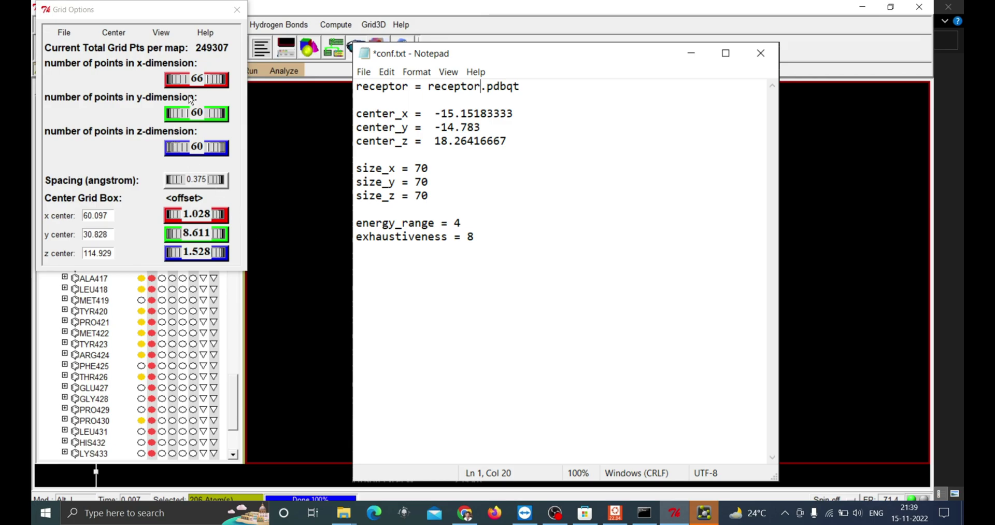
{"action": "left_click_drag", "start_coordinate": [114, 215], "coordinate": [82, 216]}
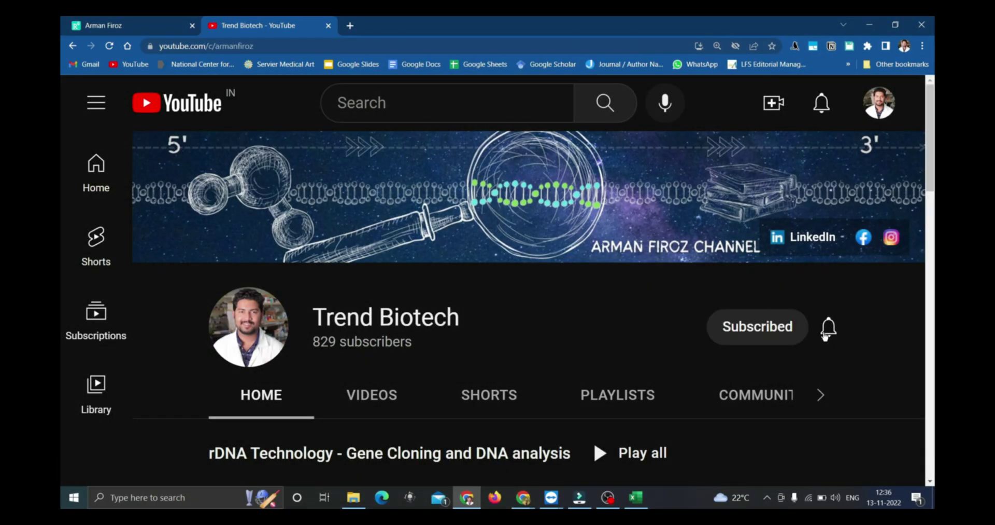
{"action": "left_click", "coordinate": [829, 330]}
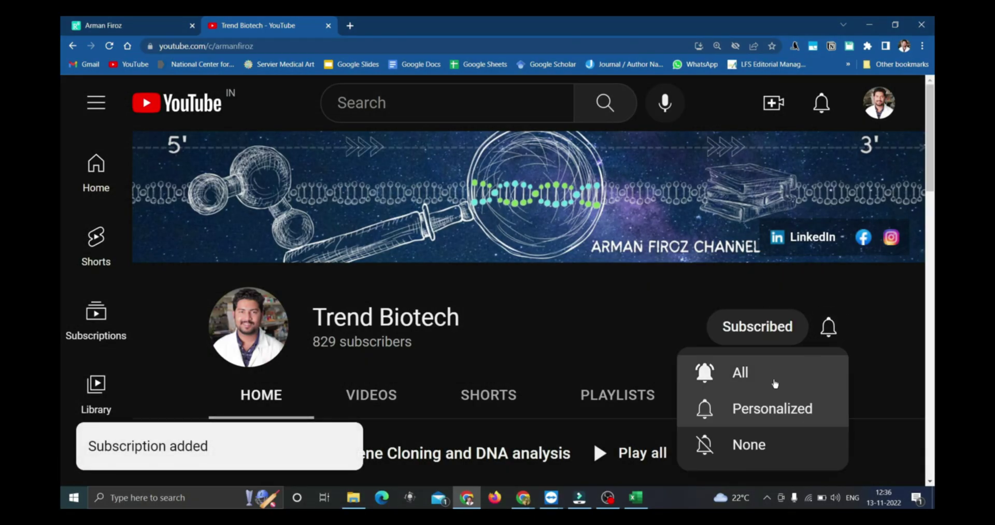